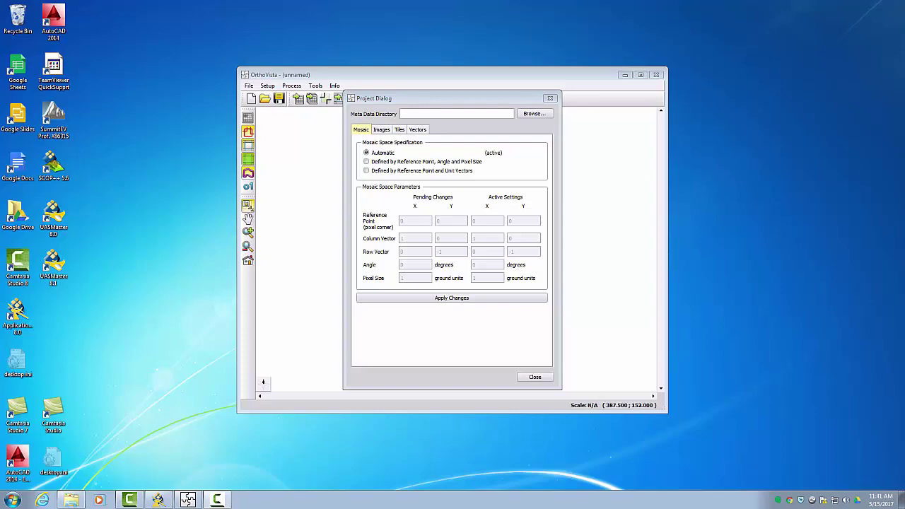
Bring up the Seamline folder in Explorer and show the context menu for tile.tsp
click(71, 499)
drag(379, 65, 433, 106)
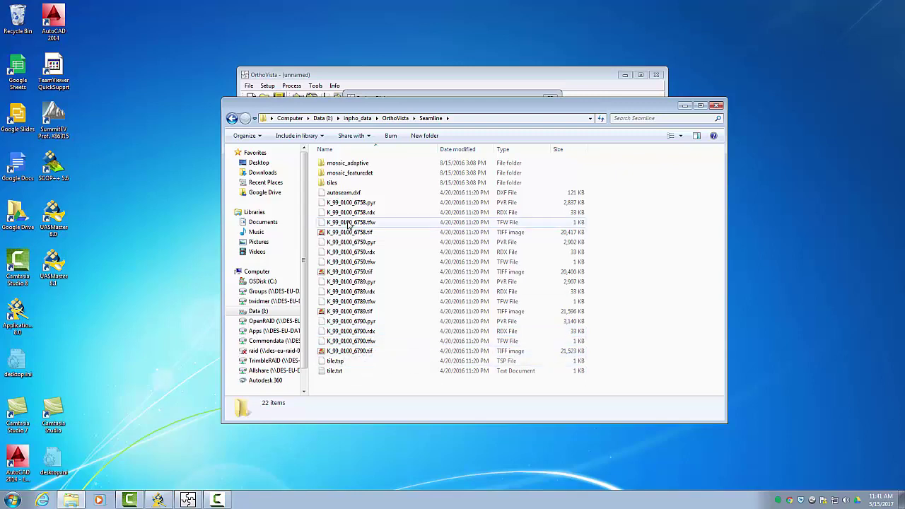
right_click(342, 361)
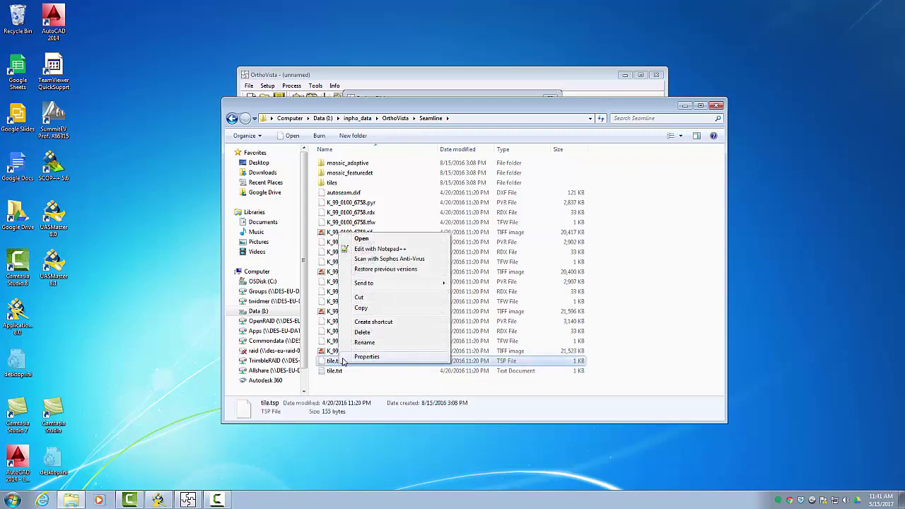
Review tile.tsp's TileCorner and TileSize settings in Notepad++, then close it and minimize Explorer
click(385, 250)
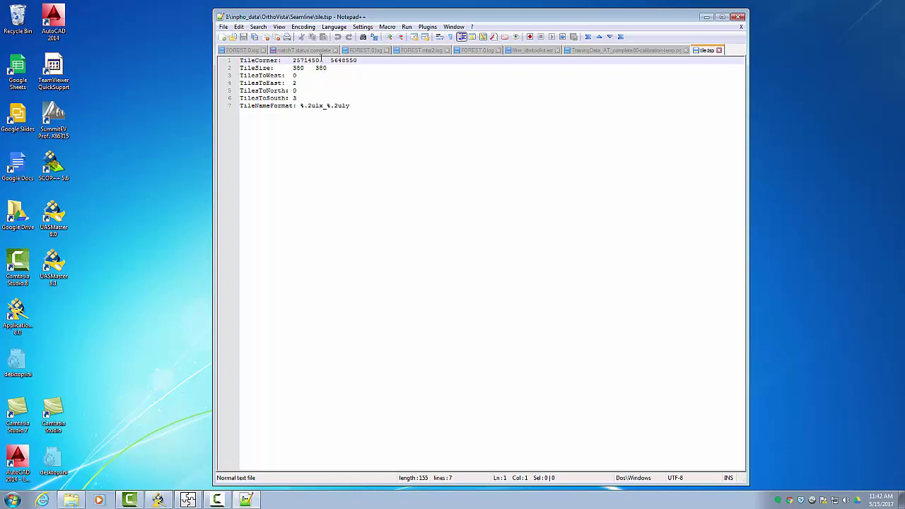
click(739, 17)
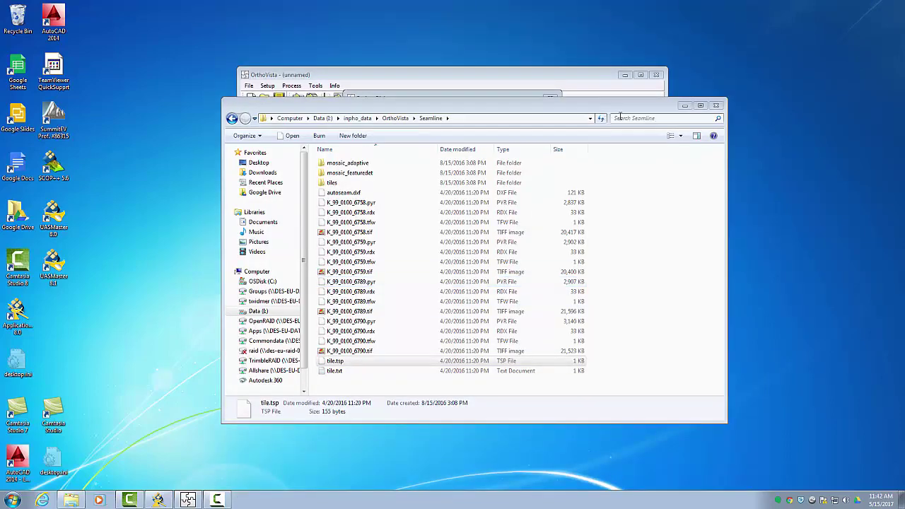
click(684, 104)
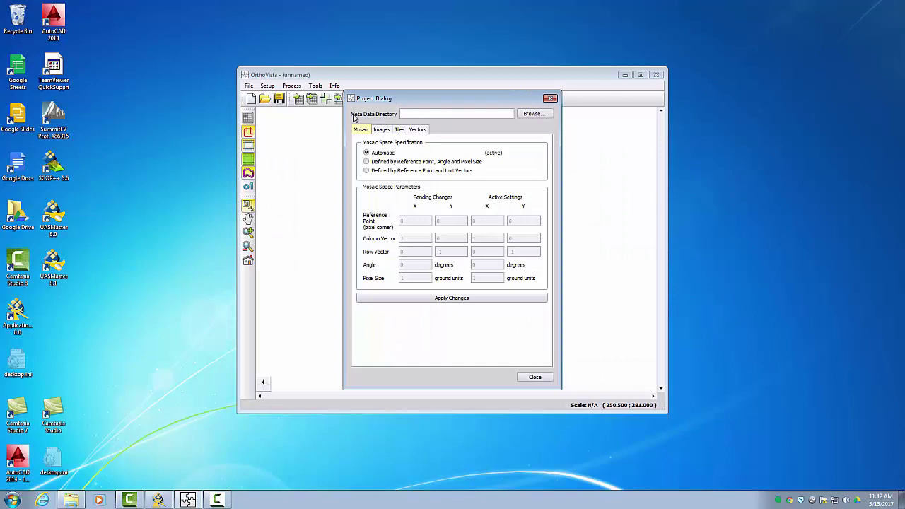
Add the Seamline folder's four K_99_0100 images to the project with Add directory
click(379, 131)
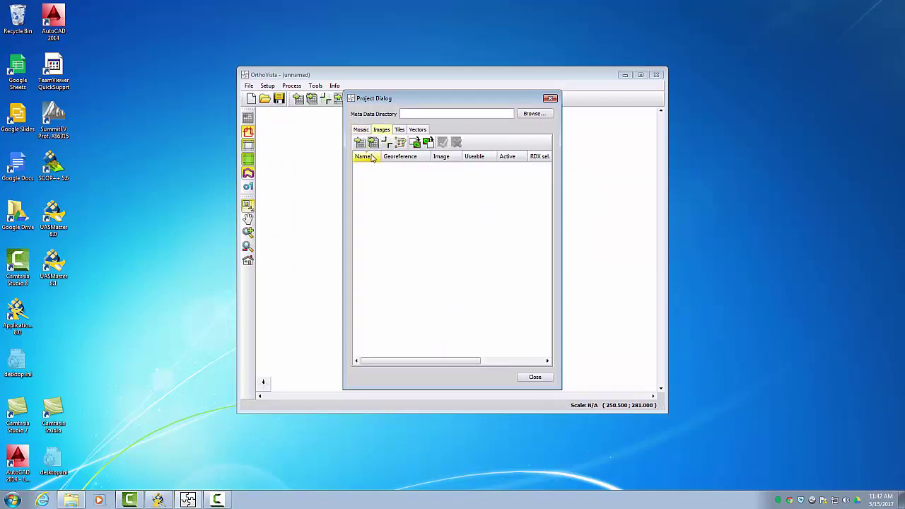
click(372, 143)
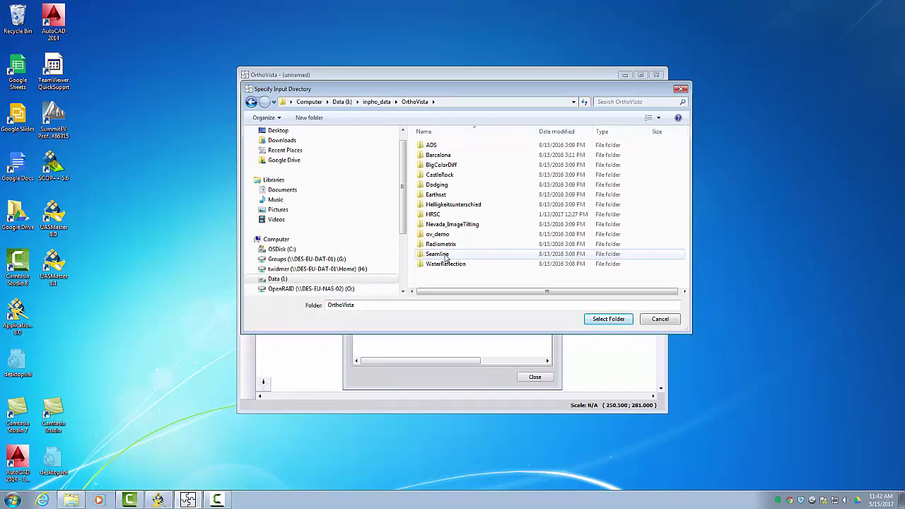
double_click(439, 254)
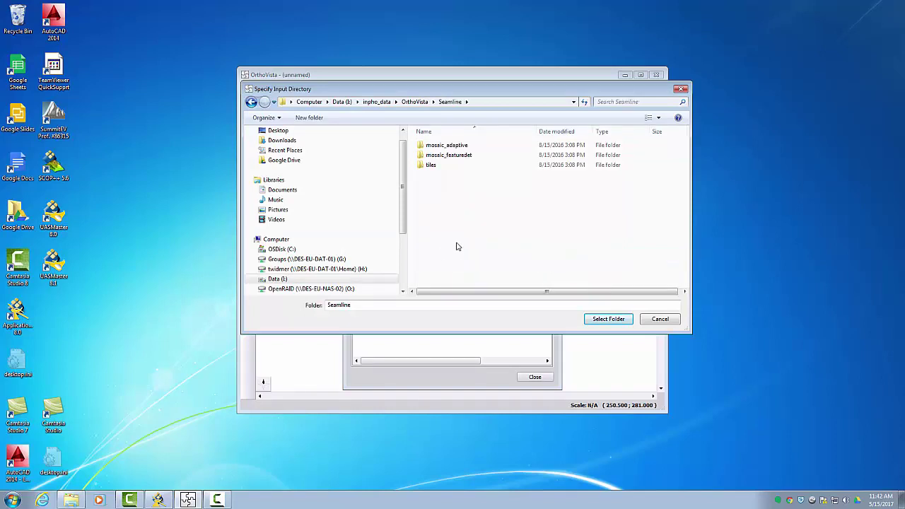
click(609, 319)
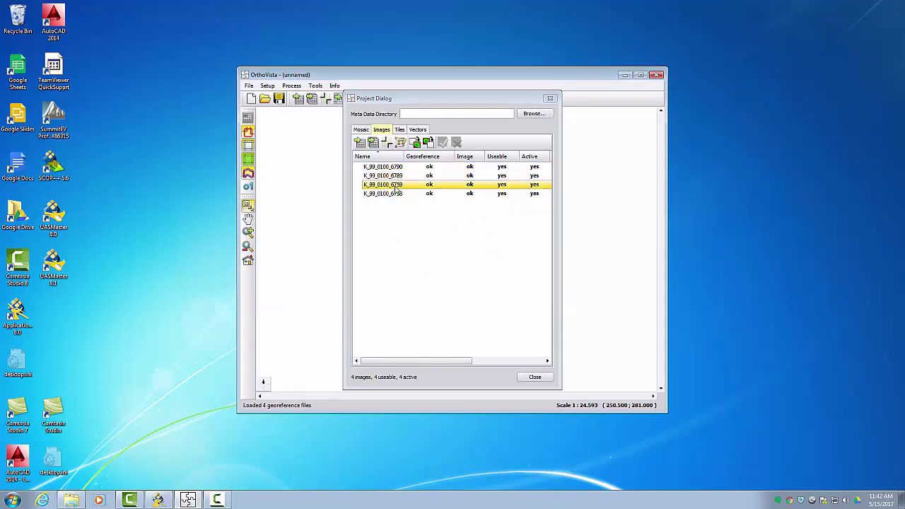
click(399, 131)
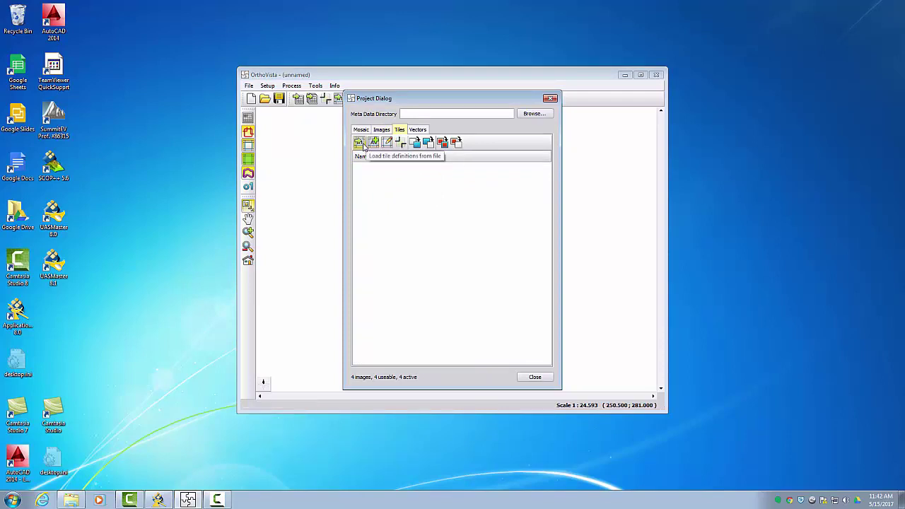
click(361, 144)
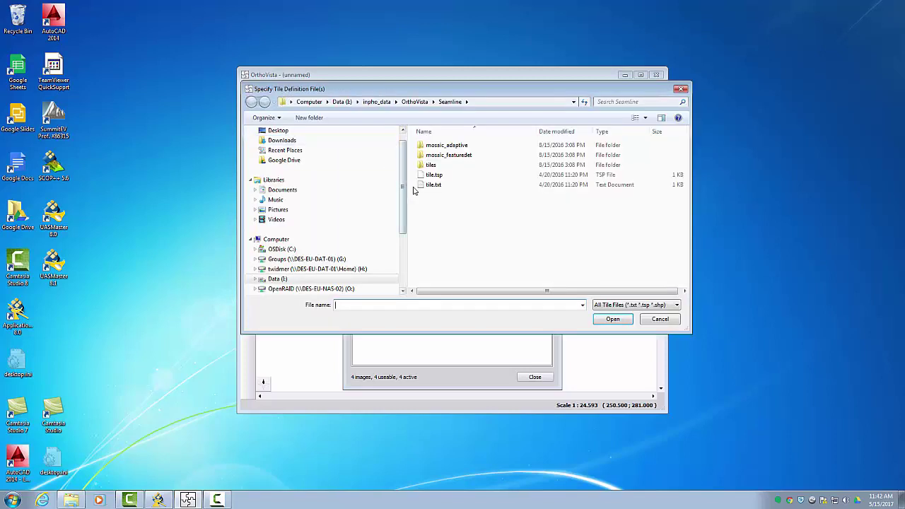
Load the six tiles from tile.tsp, select them all for output, and close the Project Dialog
click(434, 177)
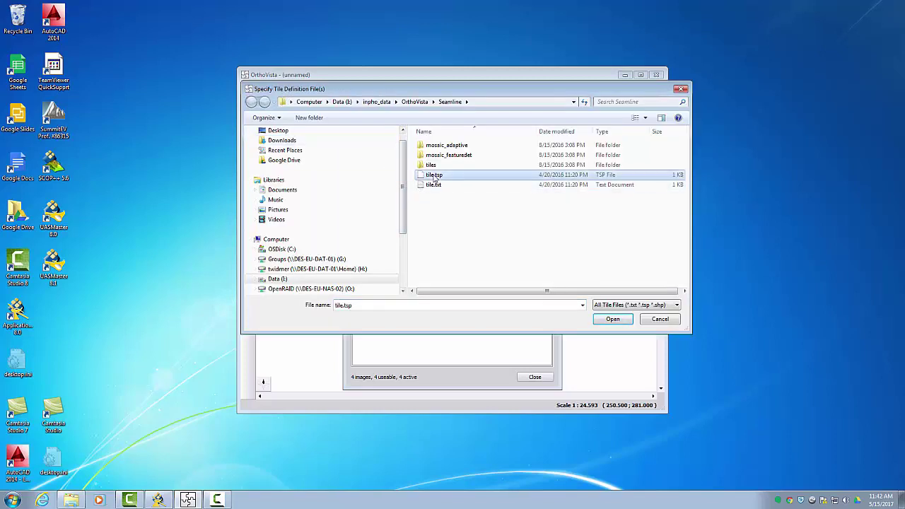
click(613, 320)
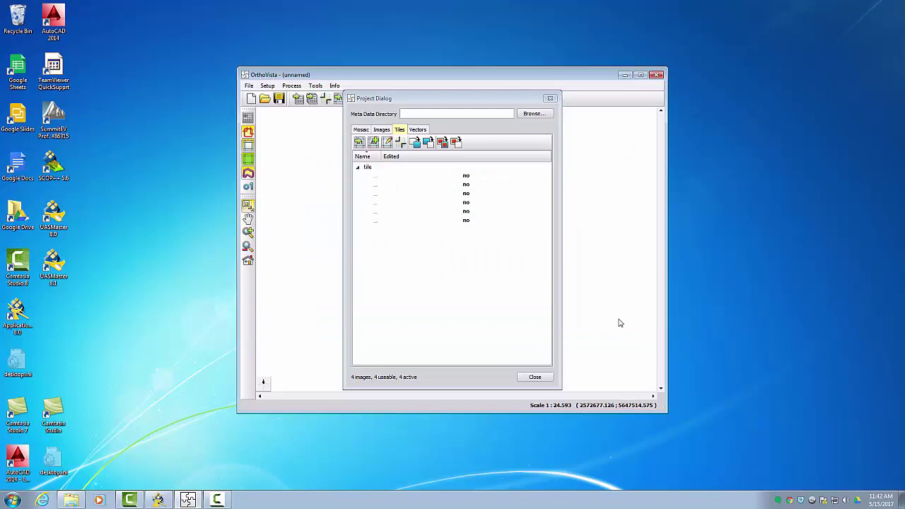
drag(385, 156, 424, 156)
drag(422, 276, 401, 182)
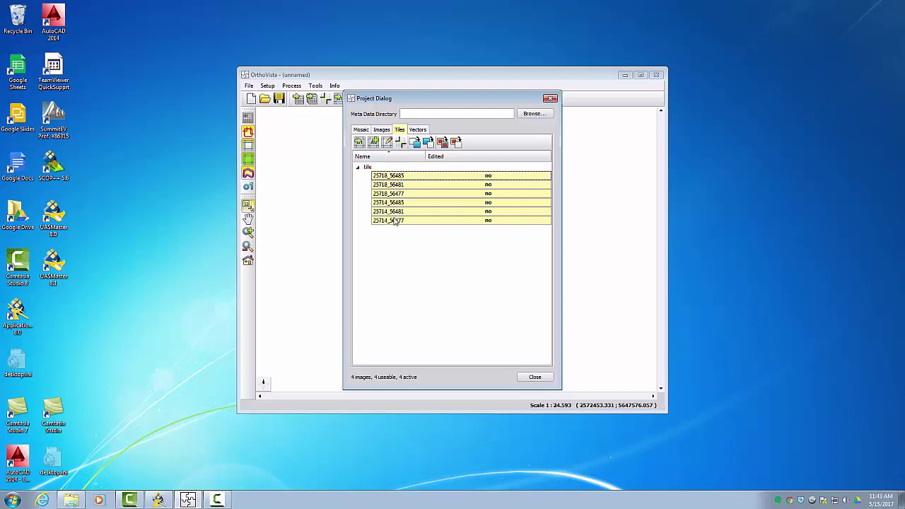
click(394, 175)
drag(414, 99, 622, 106)
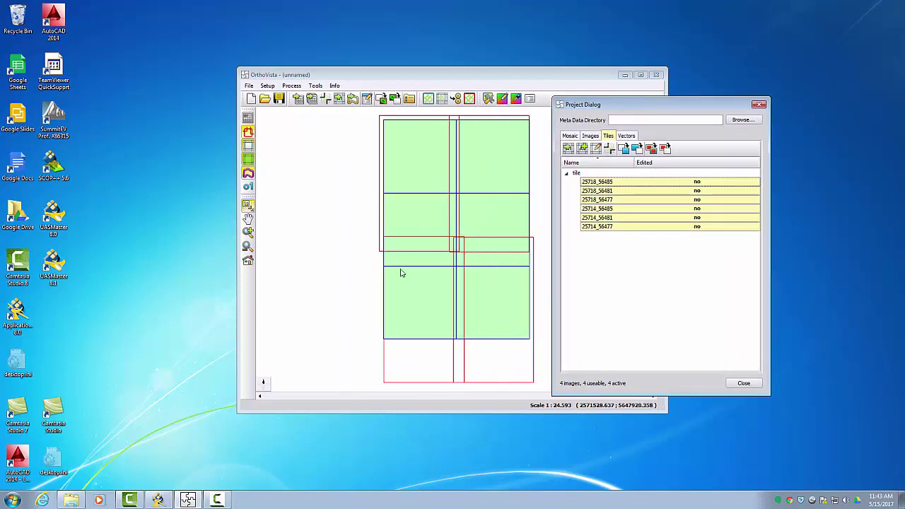
click(634, 148)
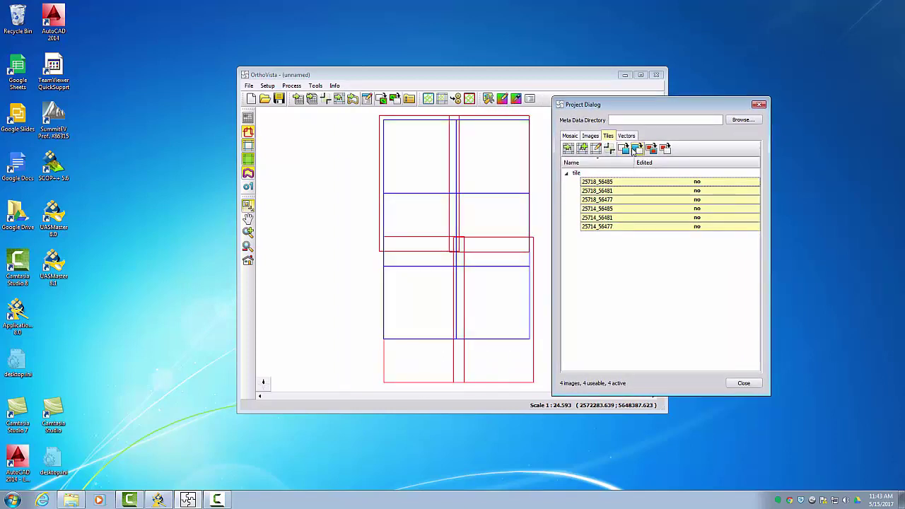
click(625, 151)
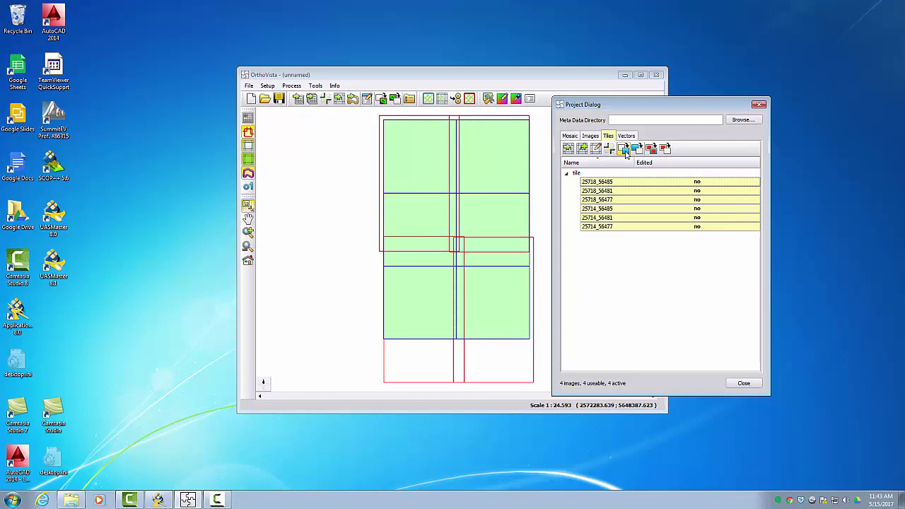
click(759, 105)
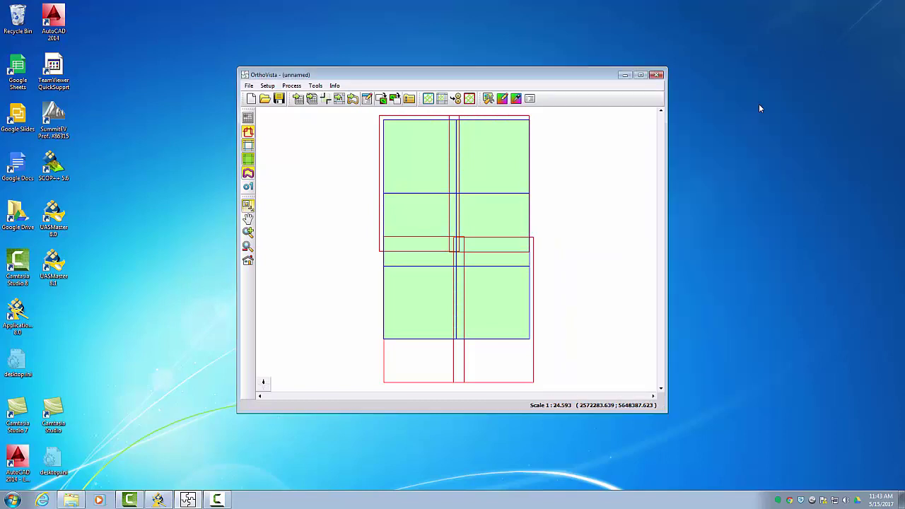
click(267, 85)
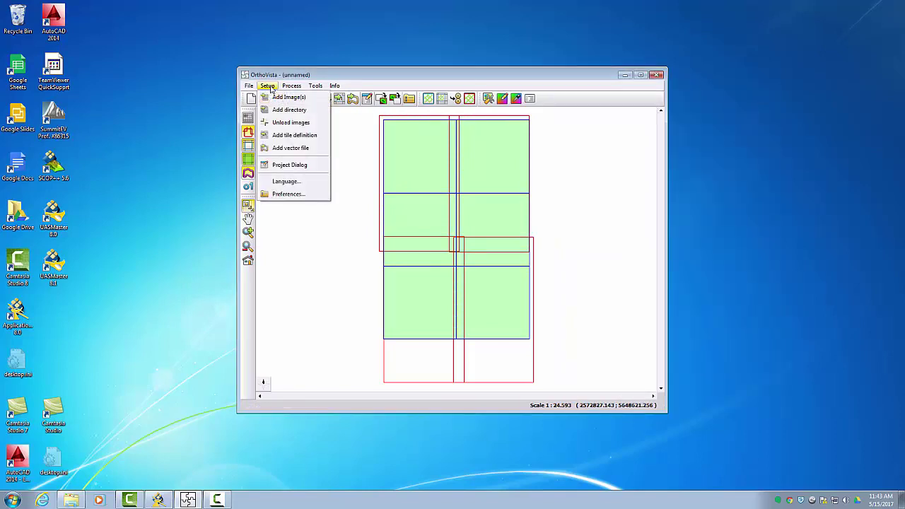
click(286, 194)
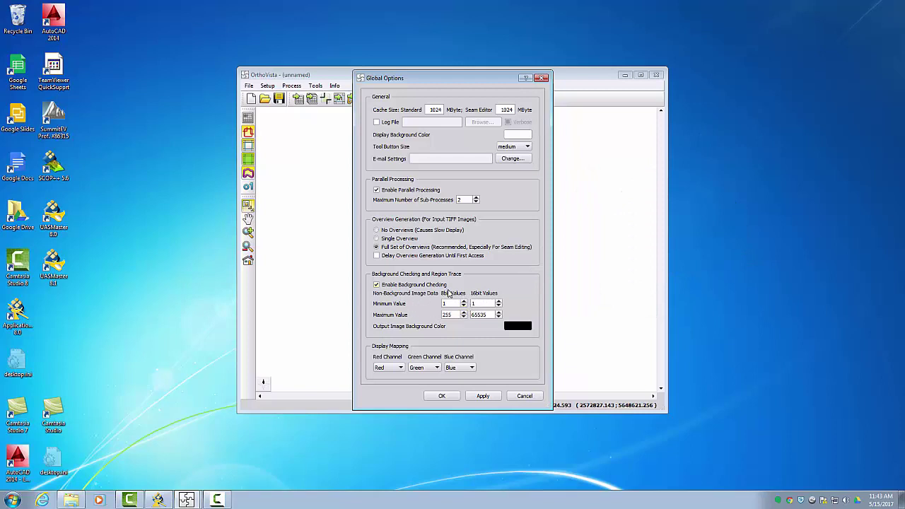
click(443, 396)
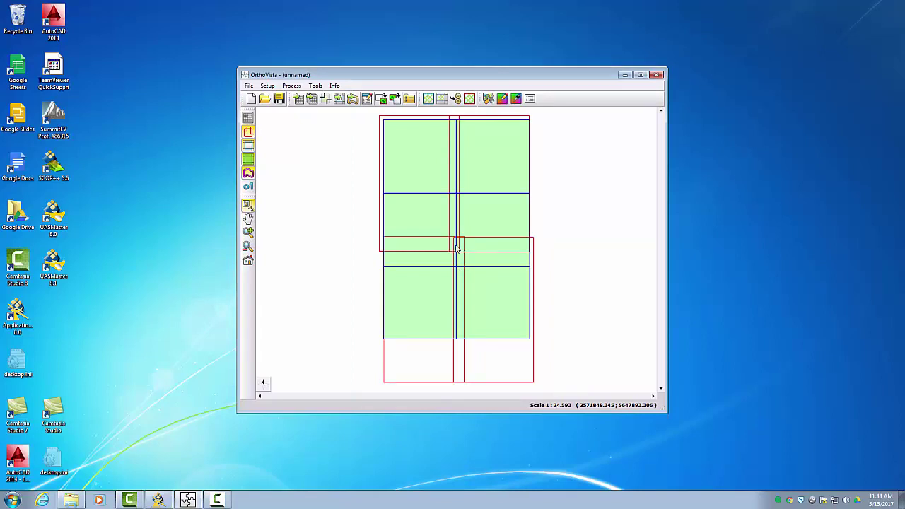
Run processing with Global Tilting Adjustment and Feature Detection seams, saving adjusted images and seam data
click(291, 85)
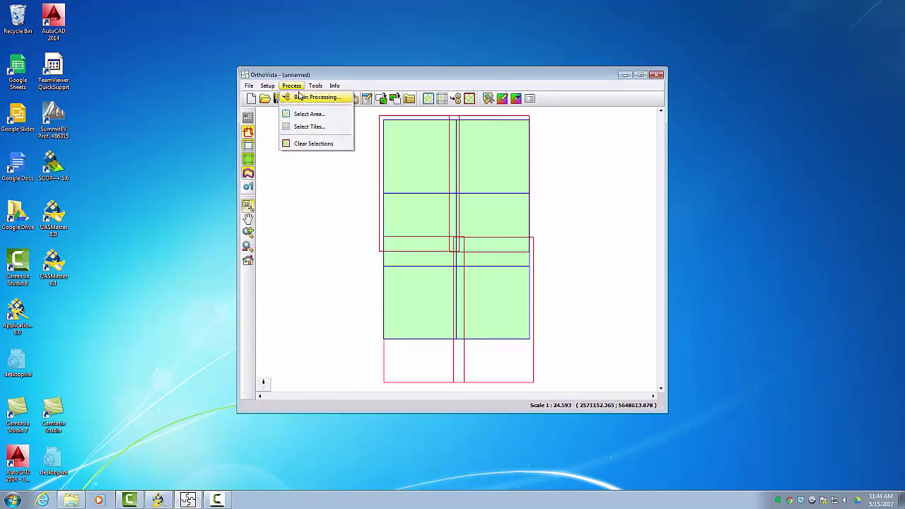
click(300, 96)
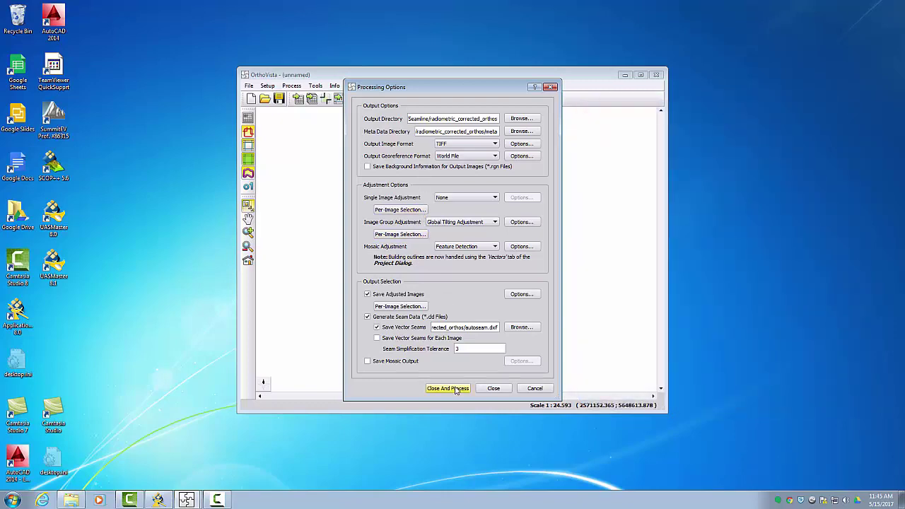
click(455, 390)
click(479, 254)
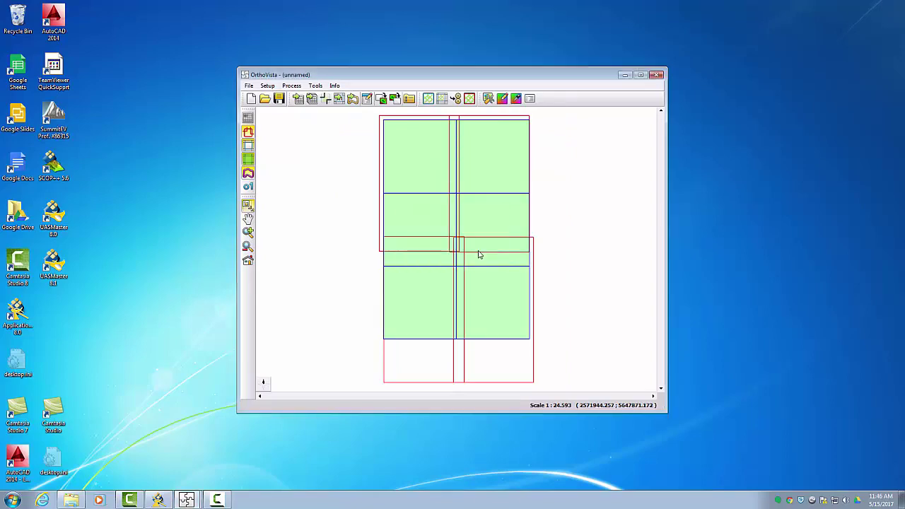
click(79, 499)
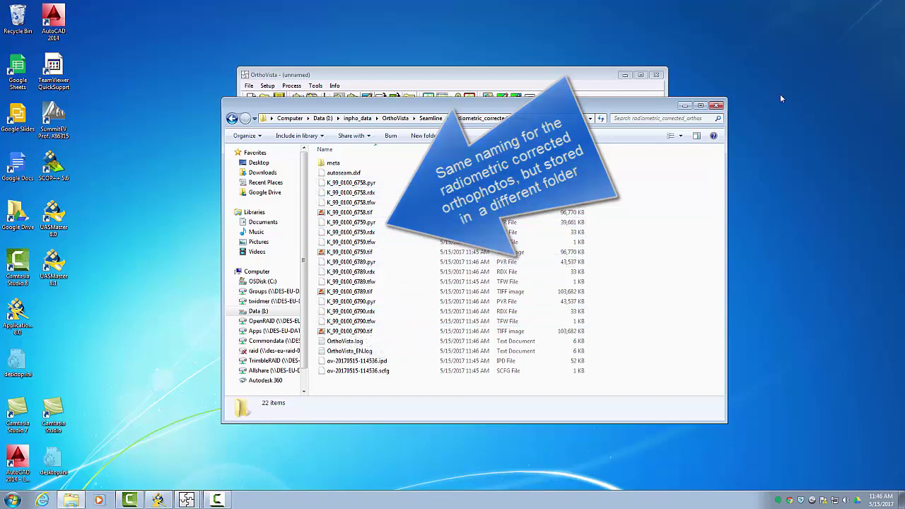
click(683, 106)
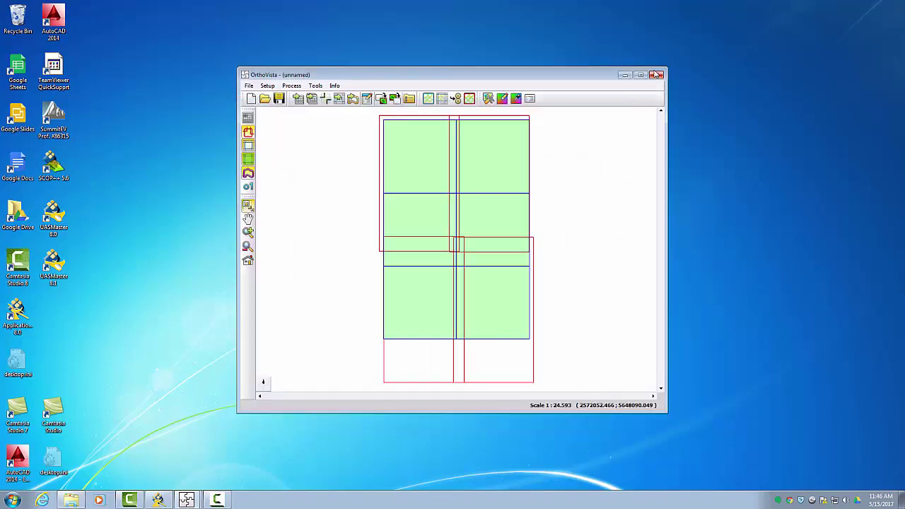
click(655, 75)
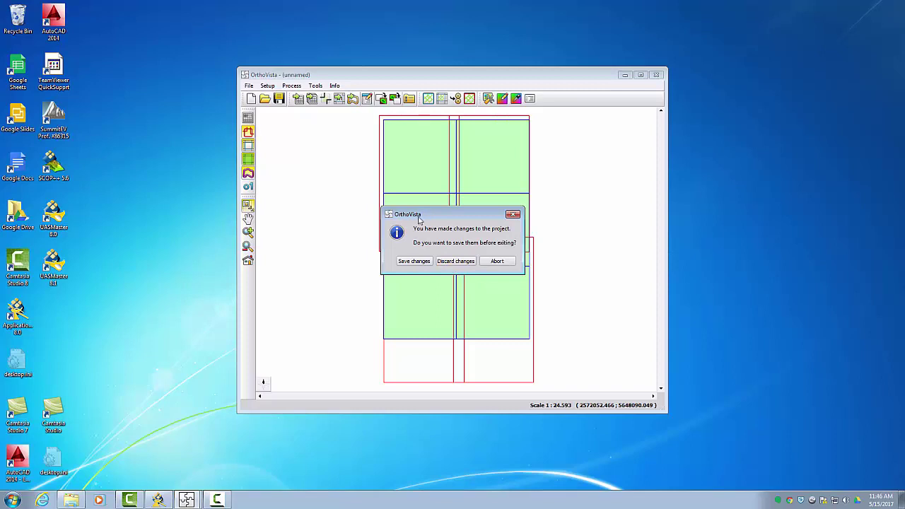
Exit OrthoVista without saving the unnamed project
click(454, 261)
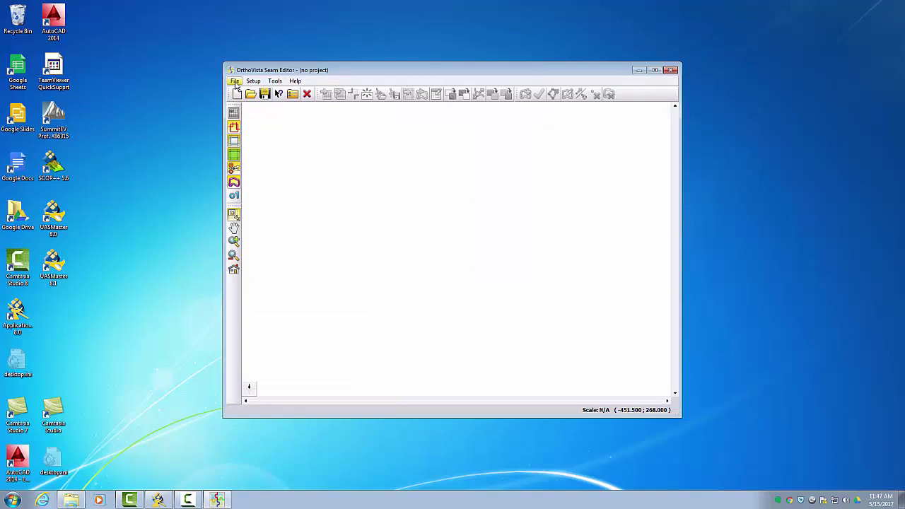
Load the project ov-20170515-114536.ipd in the Seam Editor
click(235, 81)
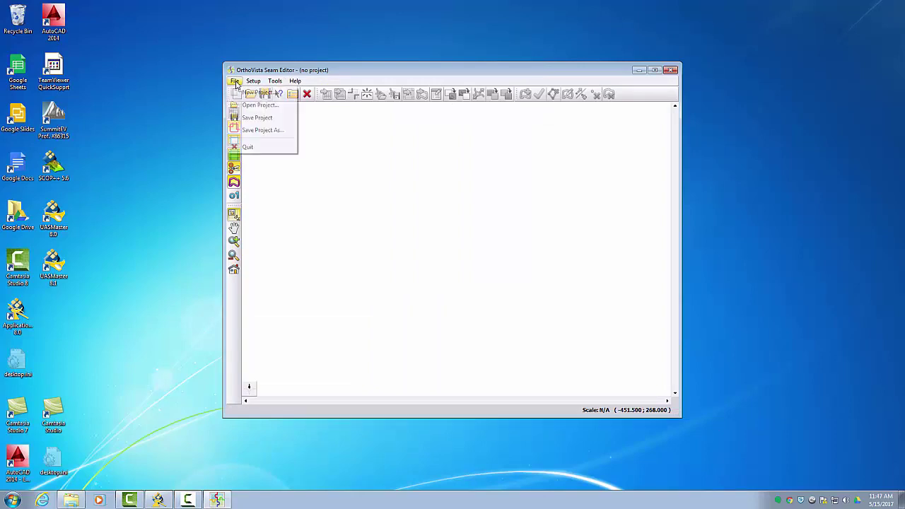
click(259, 106)
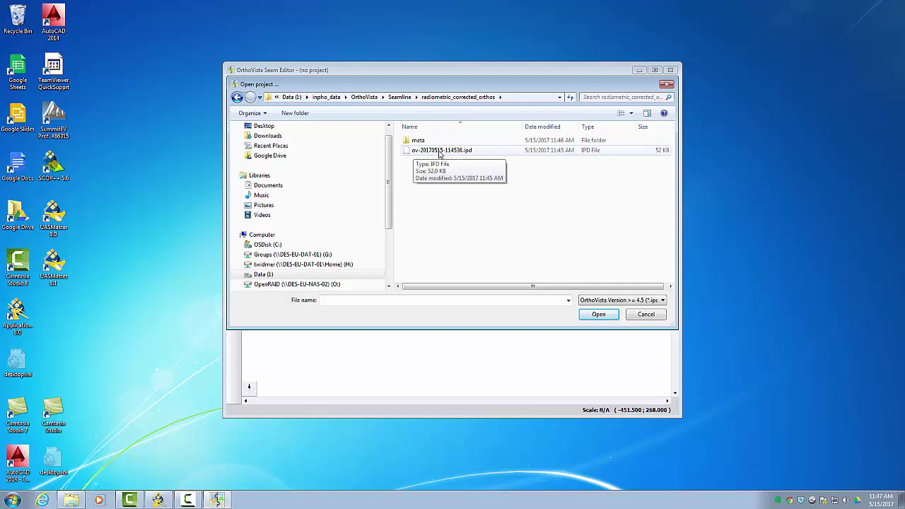
click(442, 151)
click(598, 314)
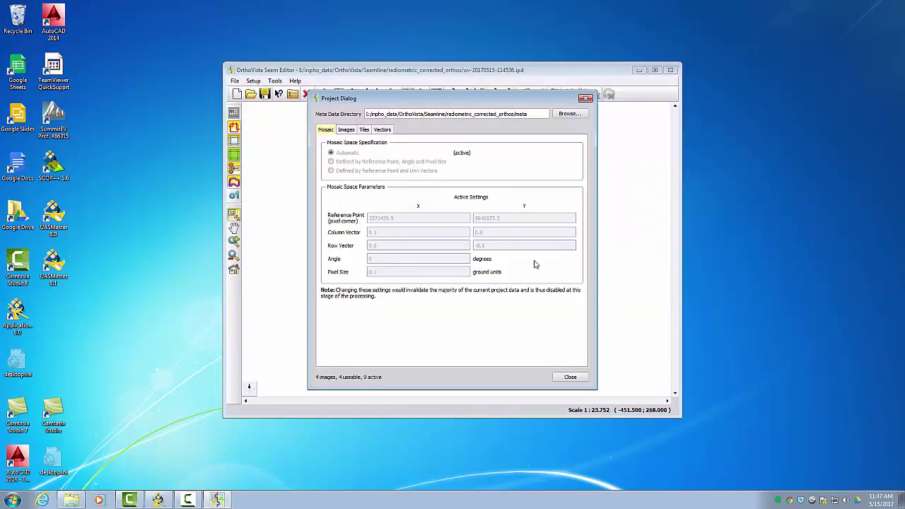
Show the Images tab, enlarge the Project Dialog, and select all four K_99_0100 images
click(345, 130)
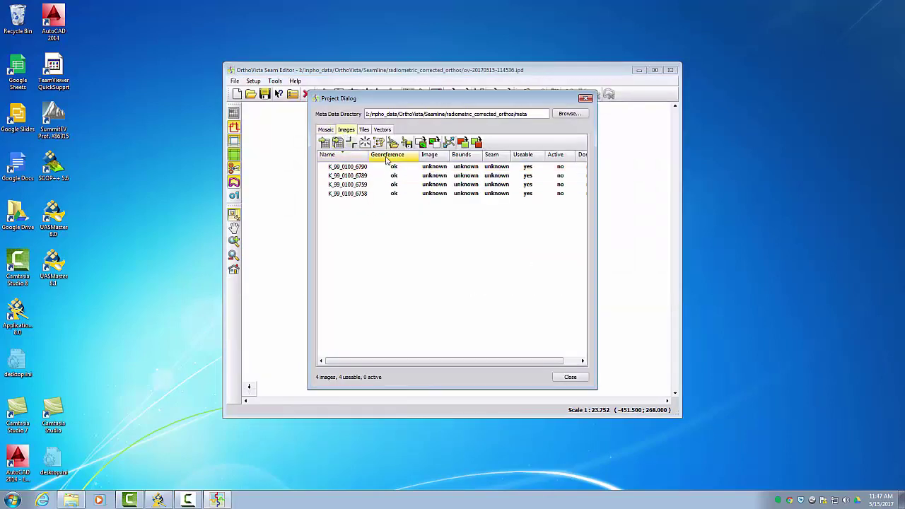
drag(597, 389, 770, 438)
click(349, 187)
click(363, 204)
click(364, 195)
click(363, 169)
click(364, 195)
drag(371, 206, 359, 168)
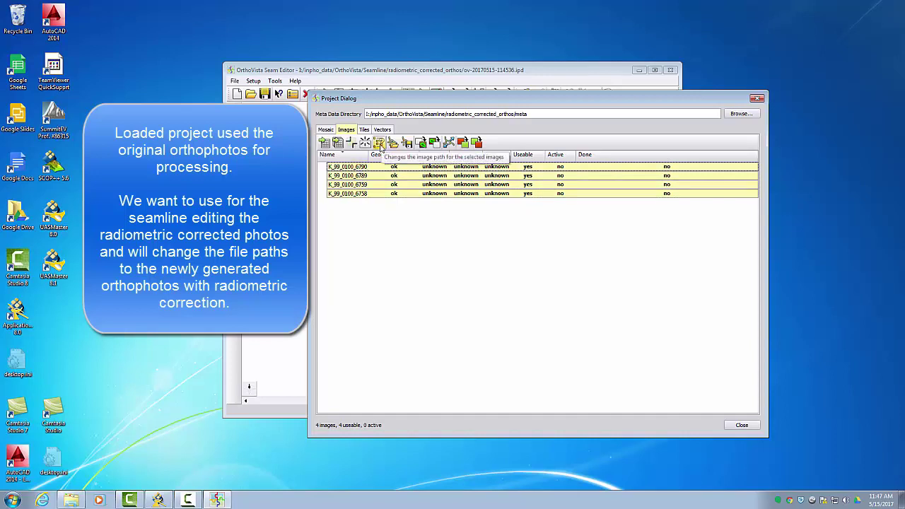
Repoint the selected images to the radiometric_corrected_orthos folder
click(379, 144)
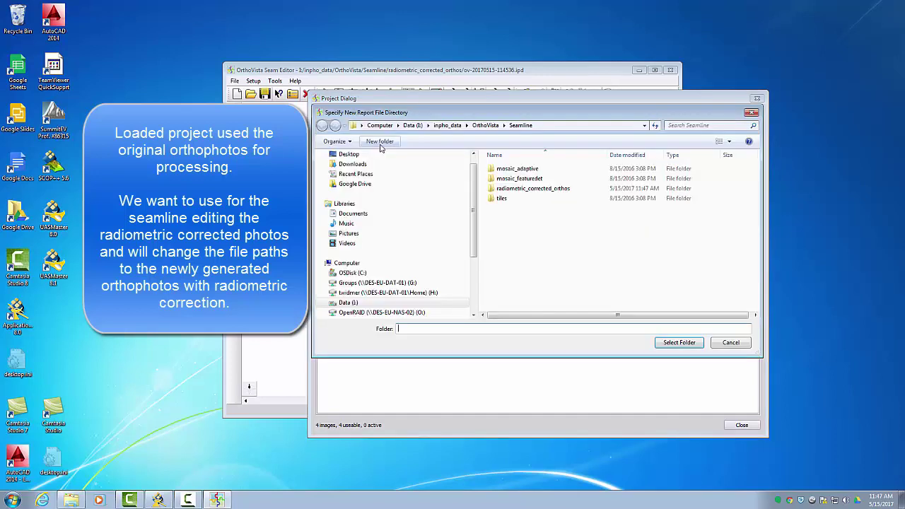
double_click(543, 191)
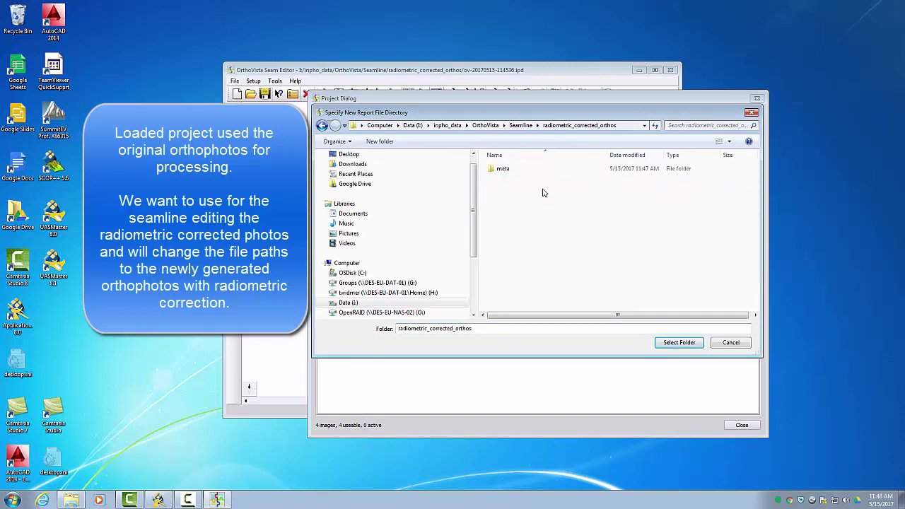
click(668, 343)
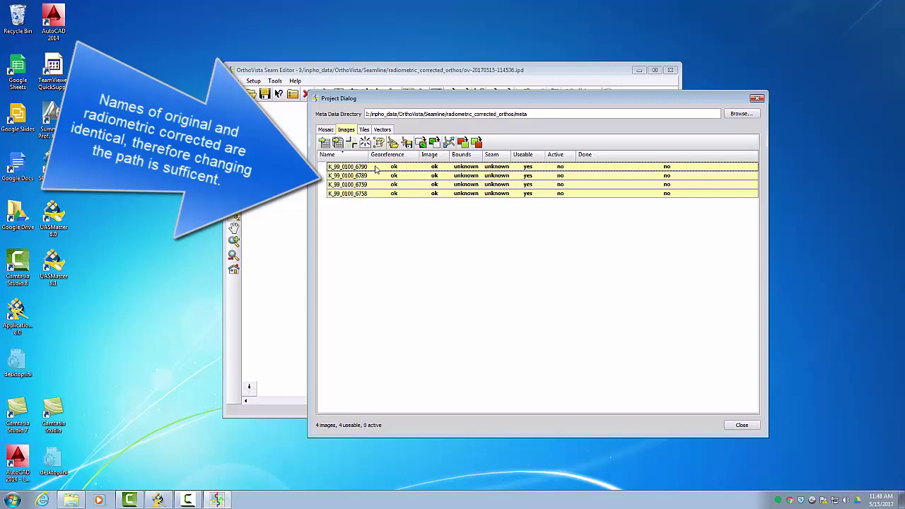
Activate all four images, then close the Status log and the Project Dialog
mouse_move(373, 171)
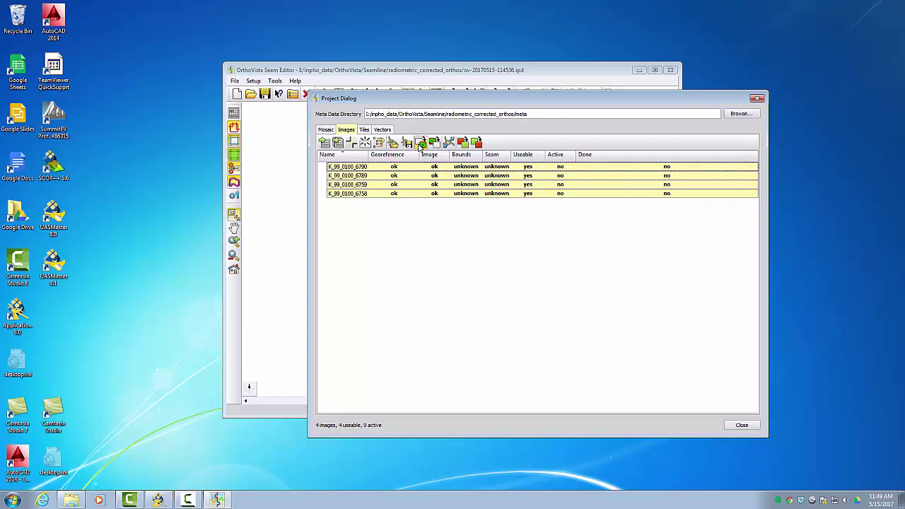
click(420, 143)
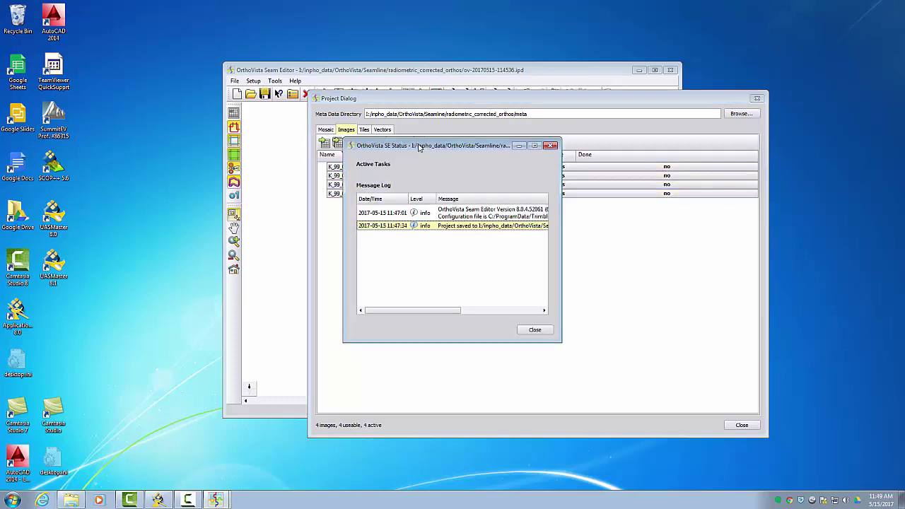
click(395, 73)
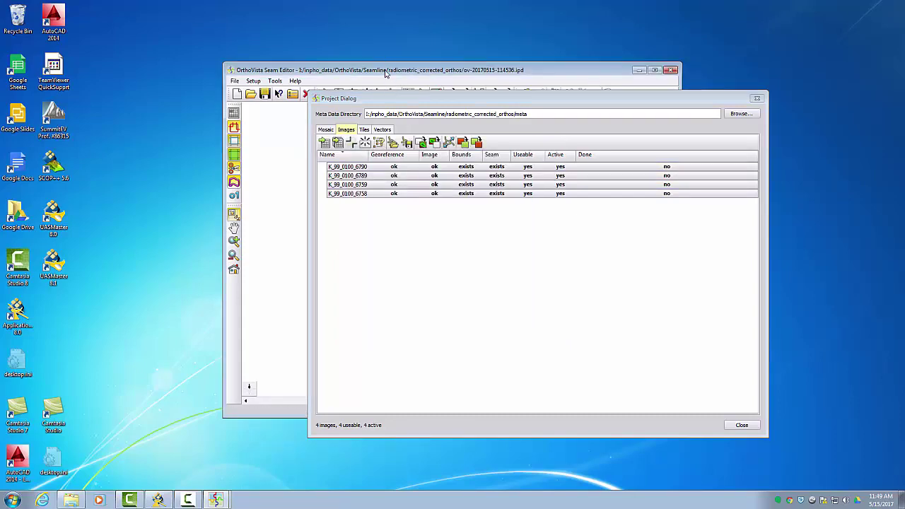
drag(391, 99, 718, 98)
click(438, 297)
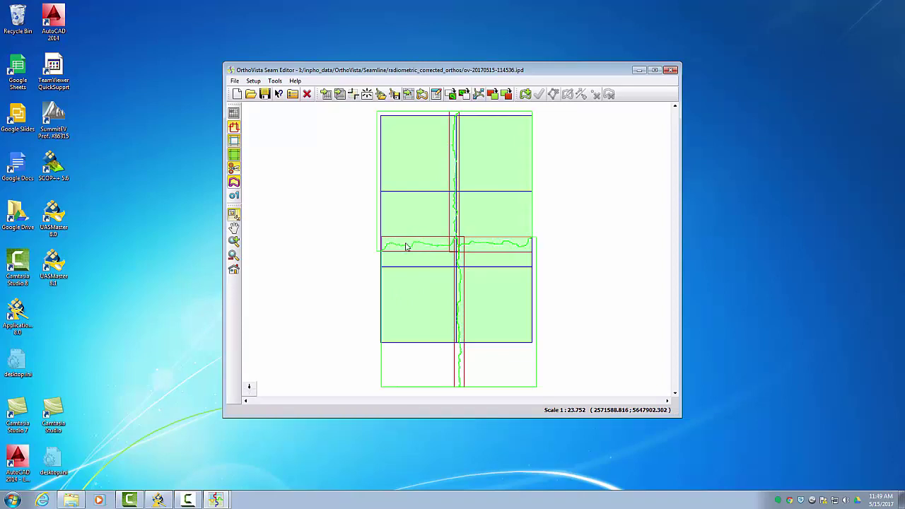
Turn on the orthophoto image layer and zoom to the horizontal seamline across the buildings
click(234, 115)
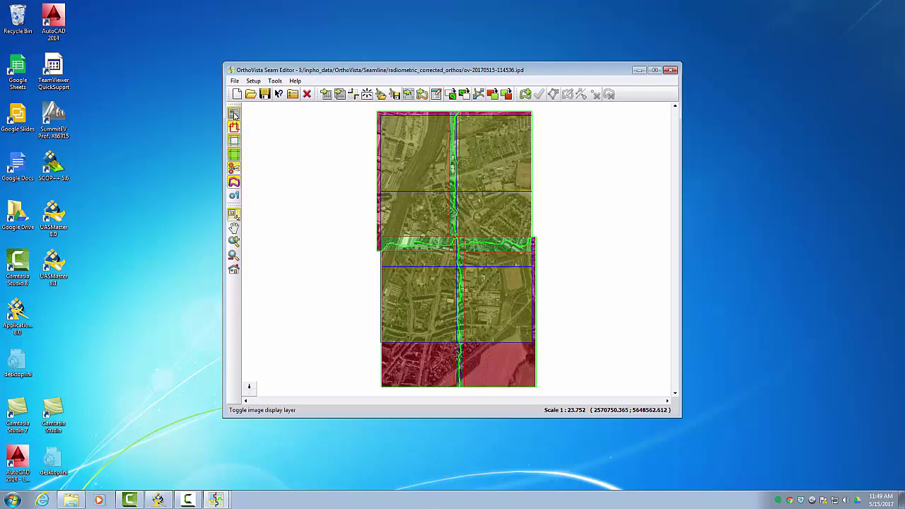
drag(395, 227, 453, 261)
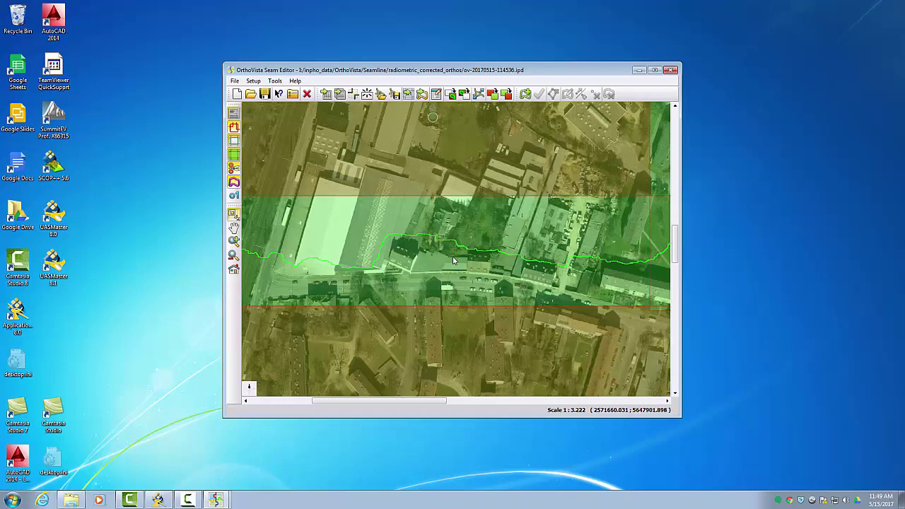
Show K_99_0100_6758 and K_99_0100_6790 in their own windows, stacked on the right
right_click(340, 267)
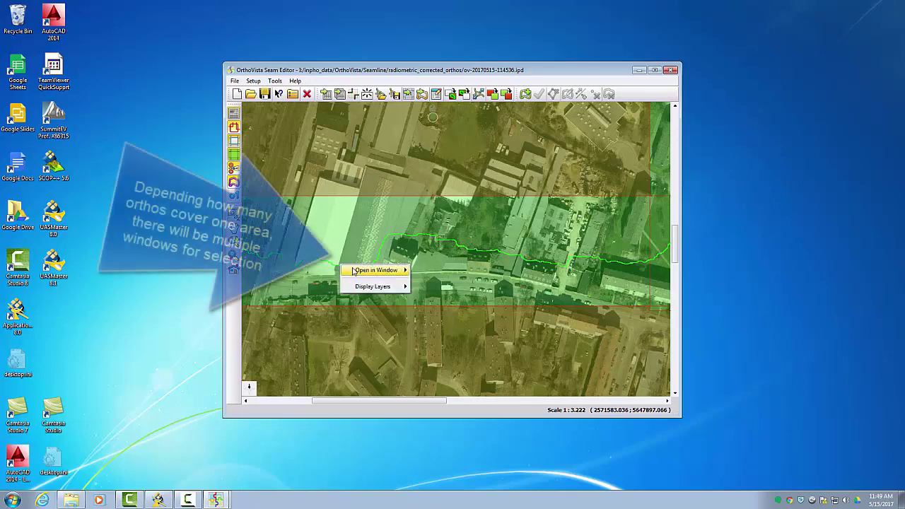
mouse_move(382, 270)
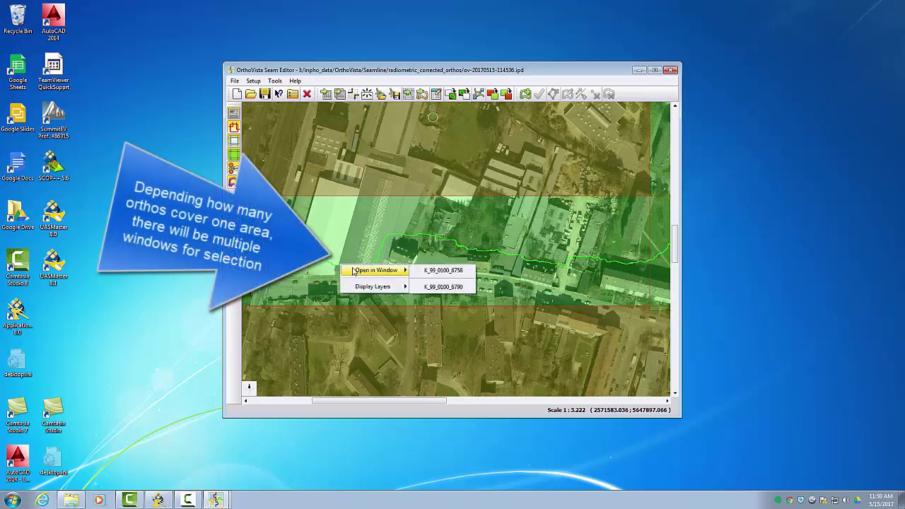
click(453, 270)
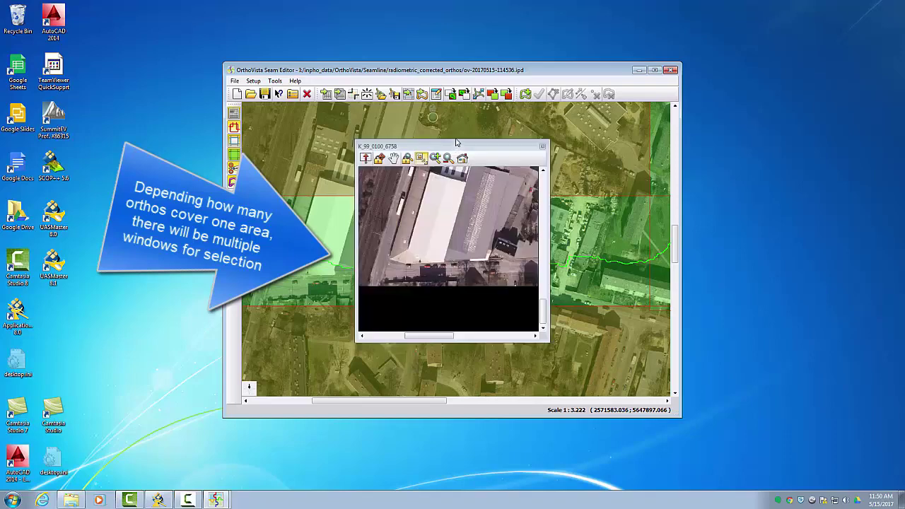
drag(464, 145, 804, 13)
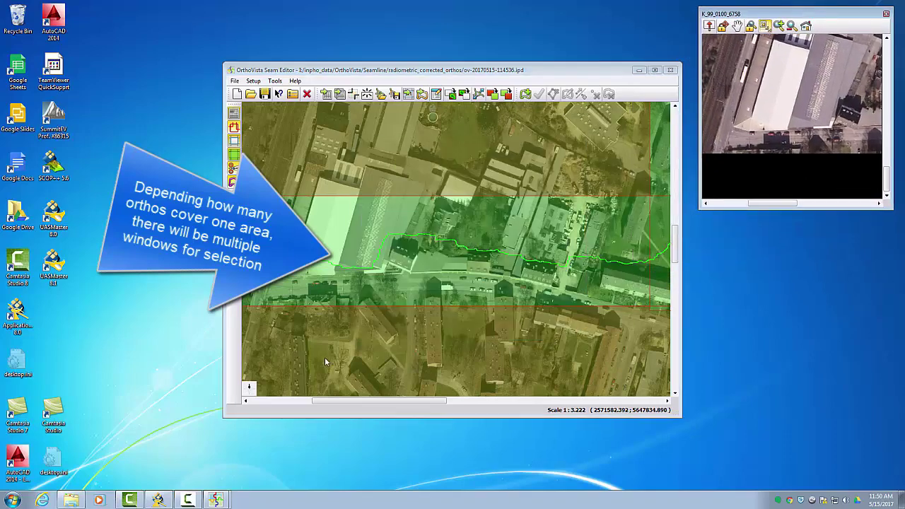
right_click(345, 264)
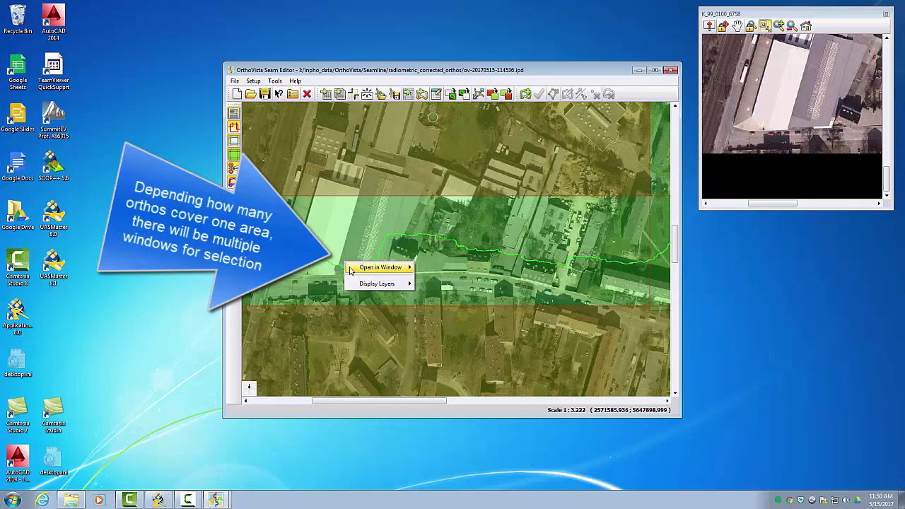
mouse_move(405, 270)
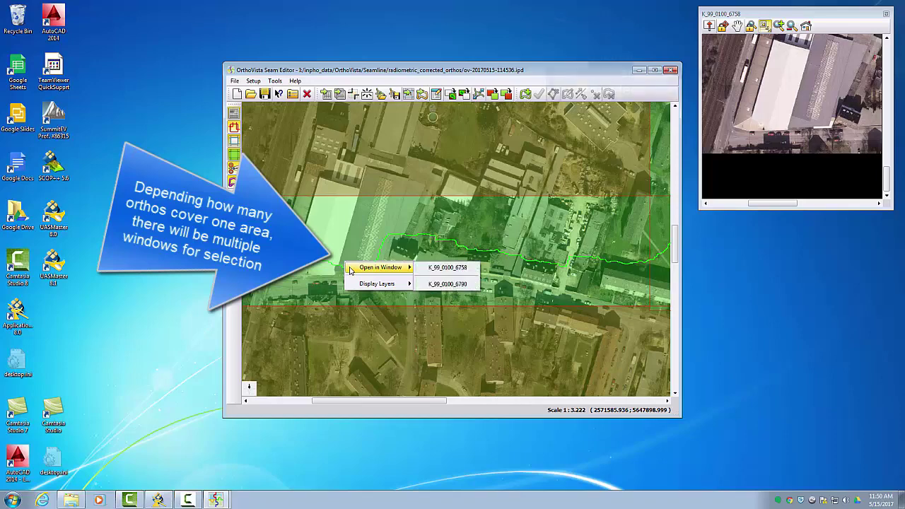
click(447, 283)
drag(438, 147, 785, 253)
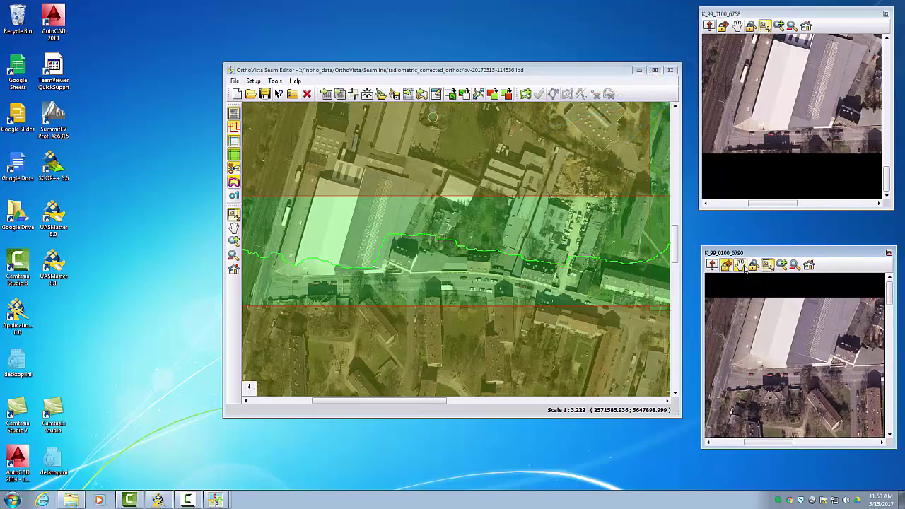
Lock both side views' zoom and pan to the main view, then inspect the seamline's left end
click(753, 265)
click(751, 26)
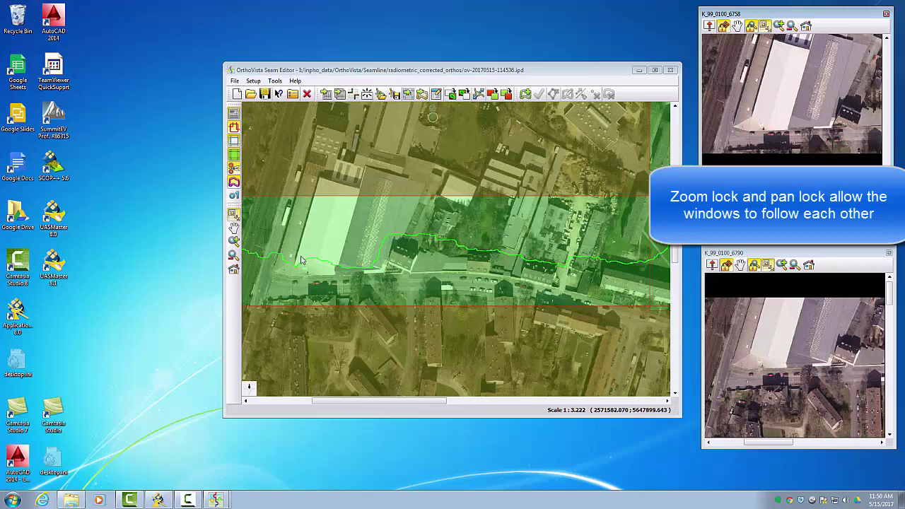
drag(277, 236, 320, 283)
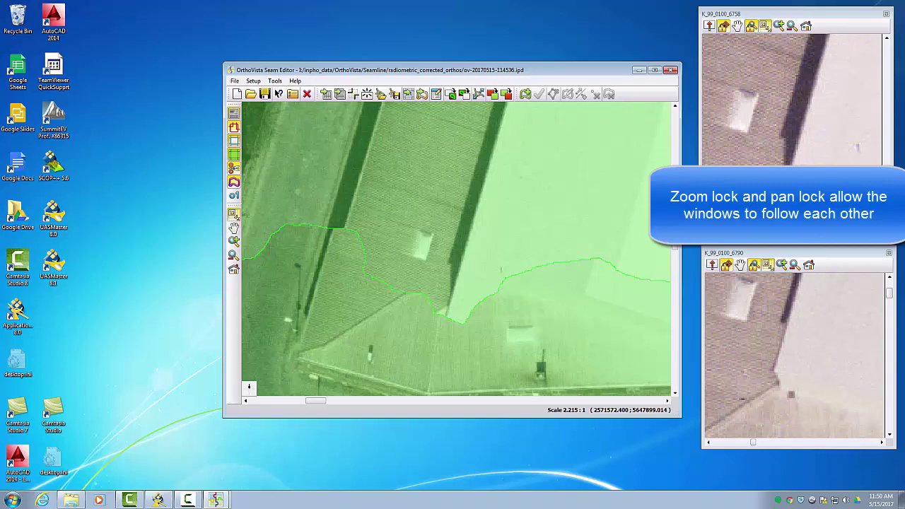
right_click(422, 240)
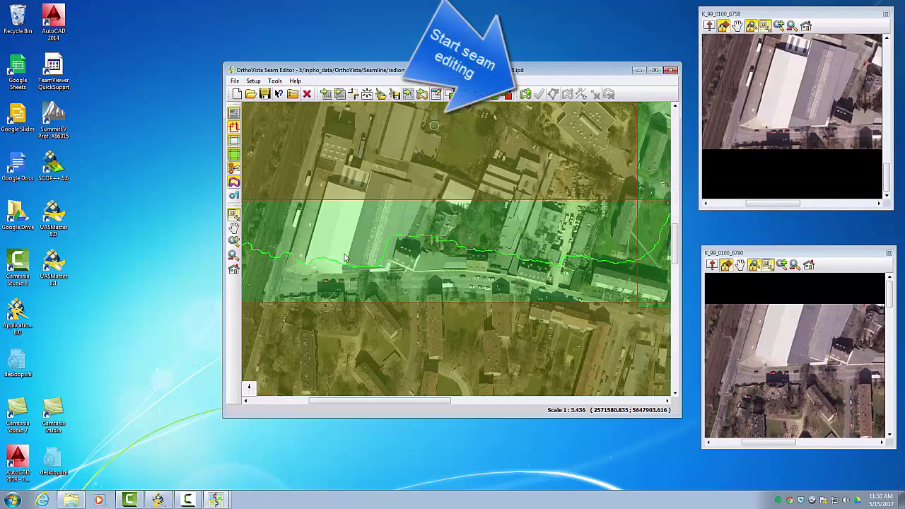
Start a new correction polygon with its first vertices near the seam's left end
click(525, 96)
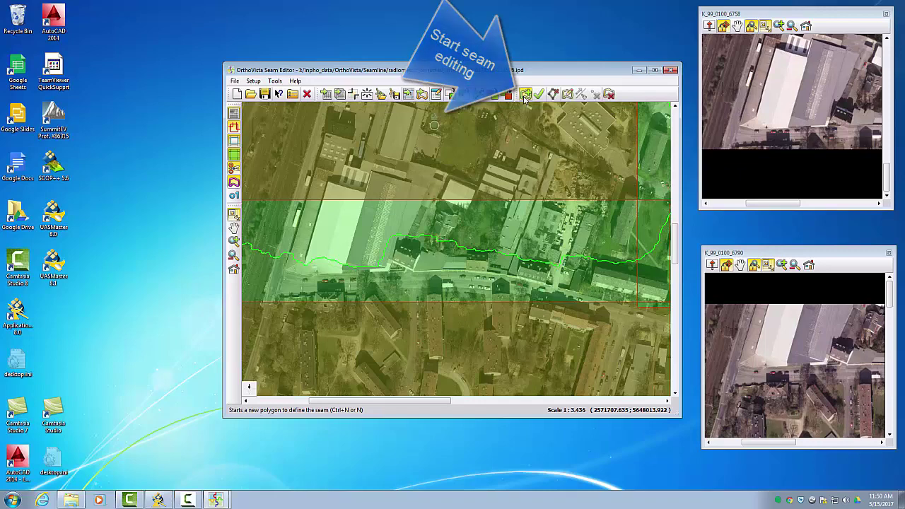
click(271, 249)
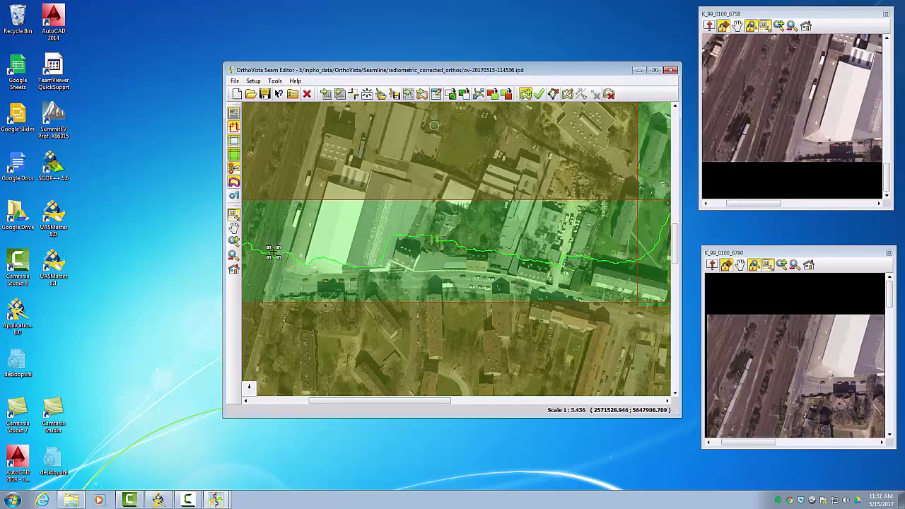
click(279, 277)
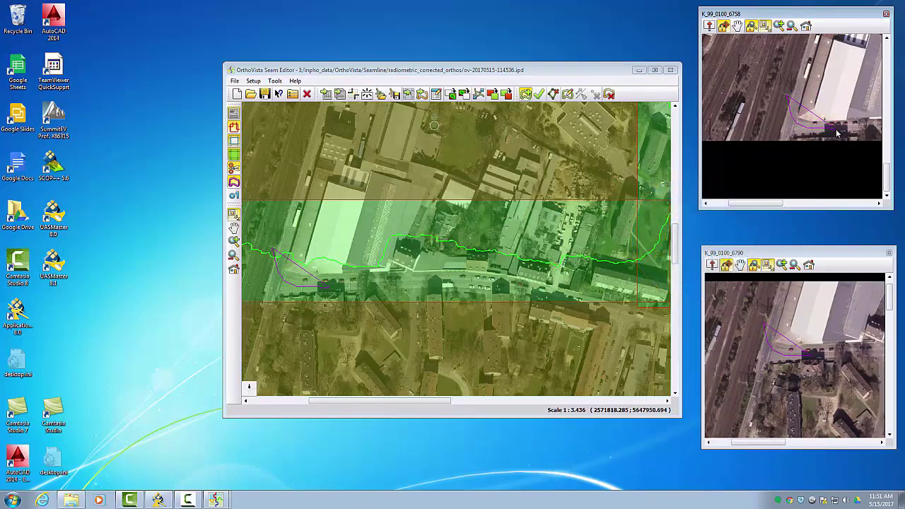
Zoom the detail viewers in on the street and add polygon vertices along it
click(780, 26)
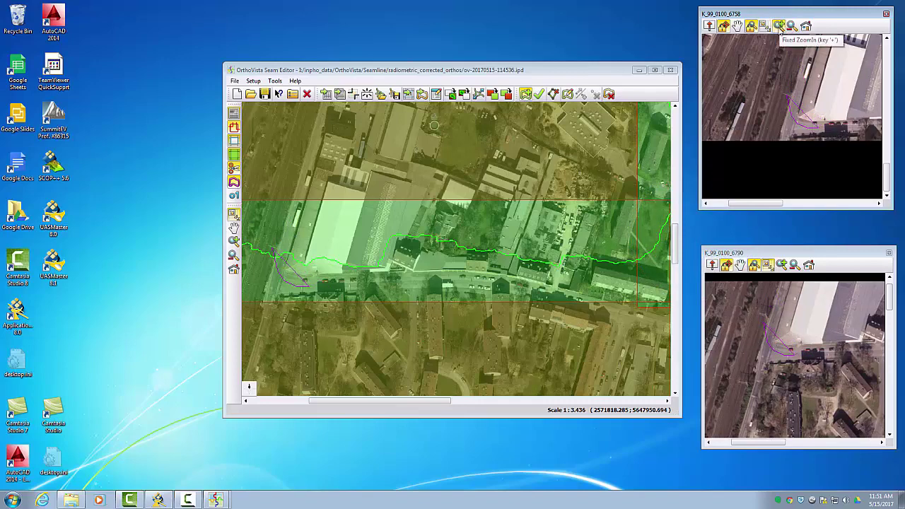
click(818, 126)
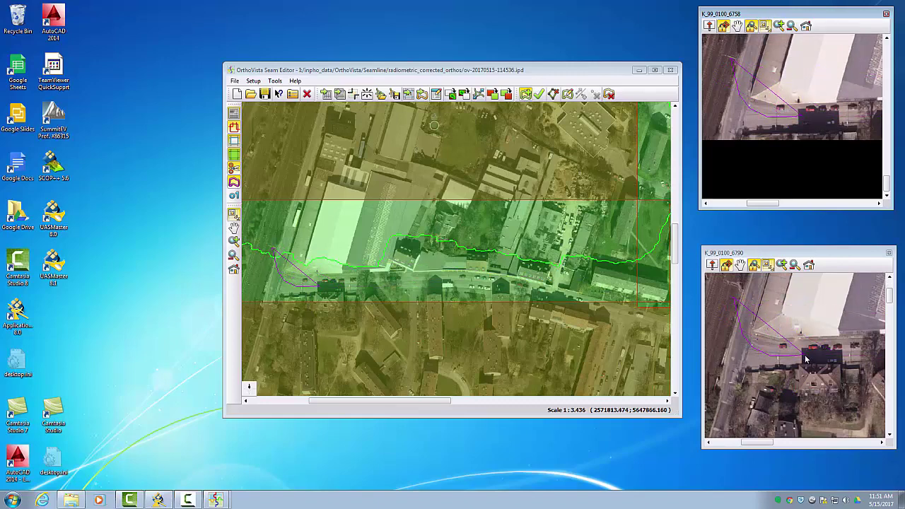
click(781, 265)
click(790, 337)
click(789, 338)
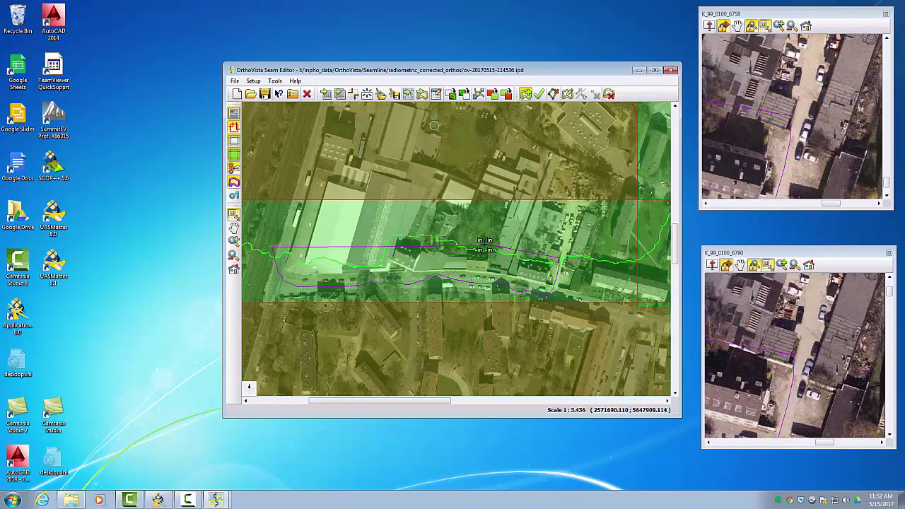
click(363, 226)
click(270, 247)
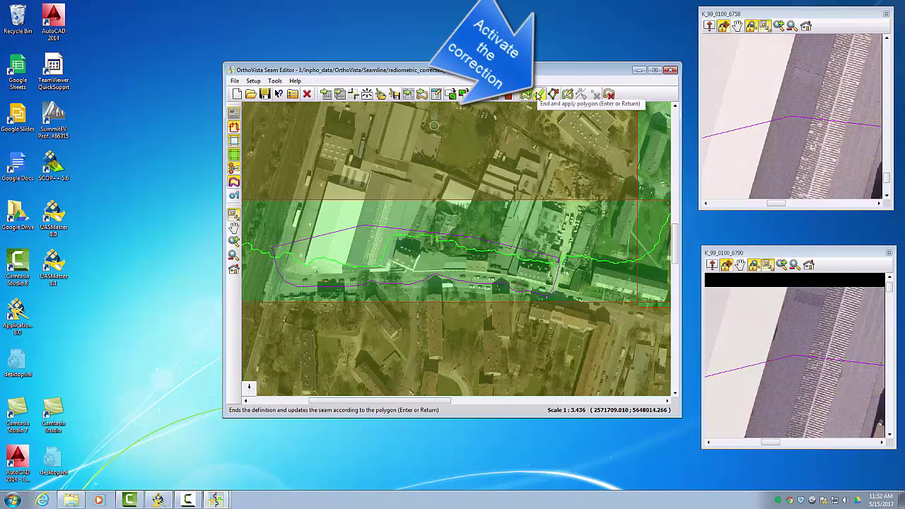
Apply the correction polygon so the seamline follows the street below the buildings
click(540, 94)
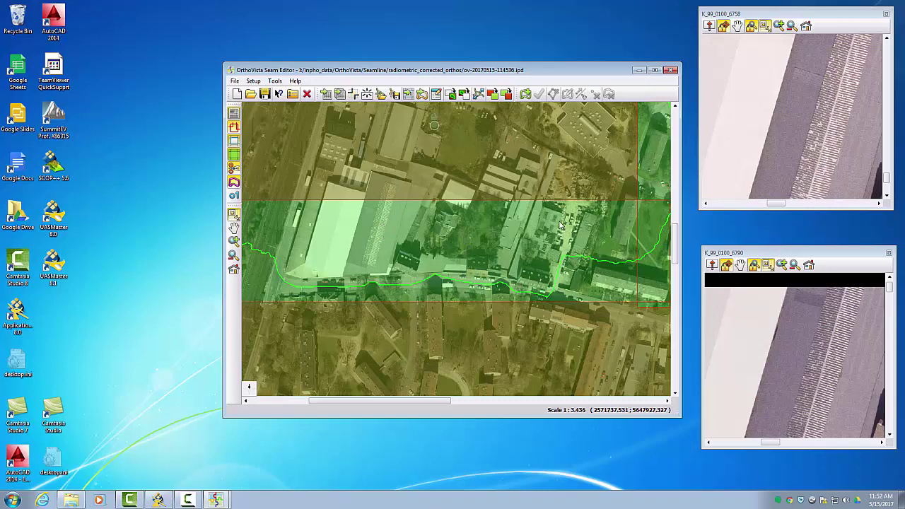
click(234, 81)
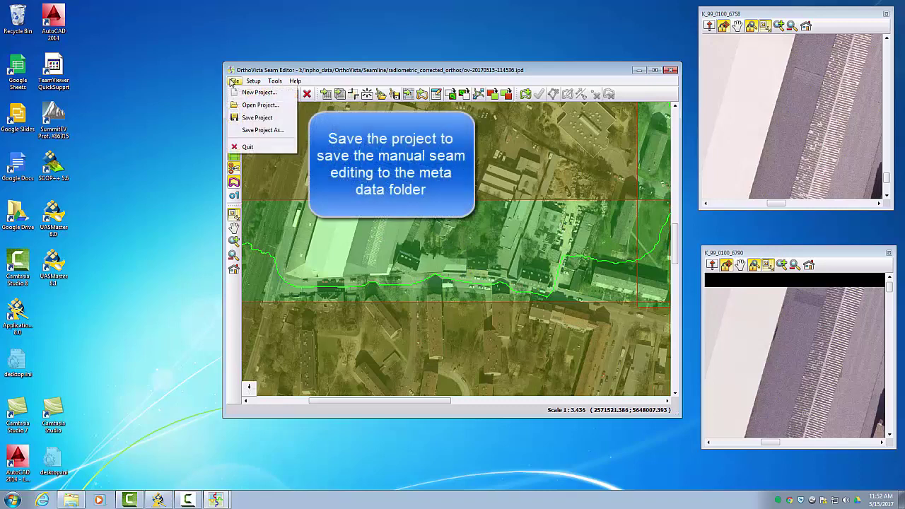
Save the seam edits, review the Project Dialog's metadata directory, and quit the Seam Editor
click(258, 116)
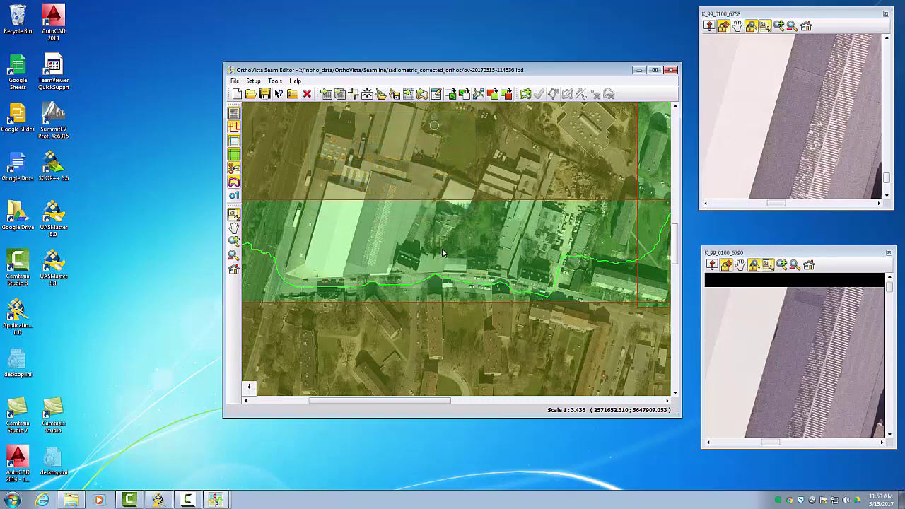
click(253, 81)
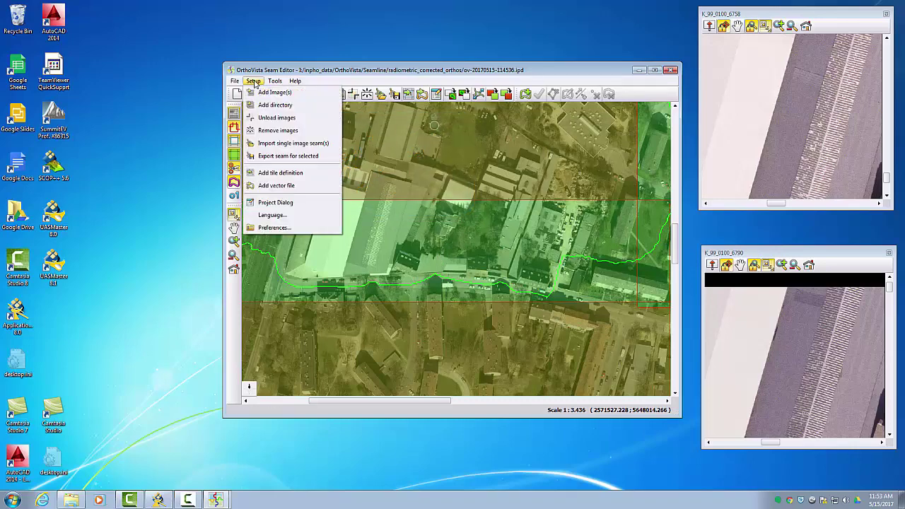
click(282, 203)
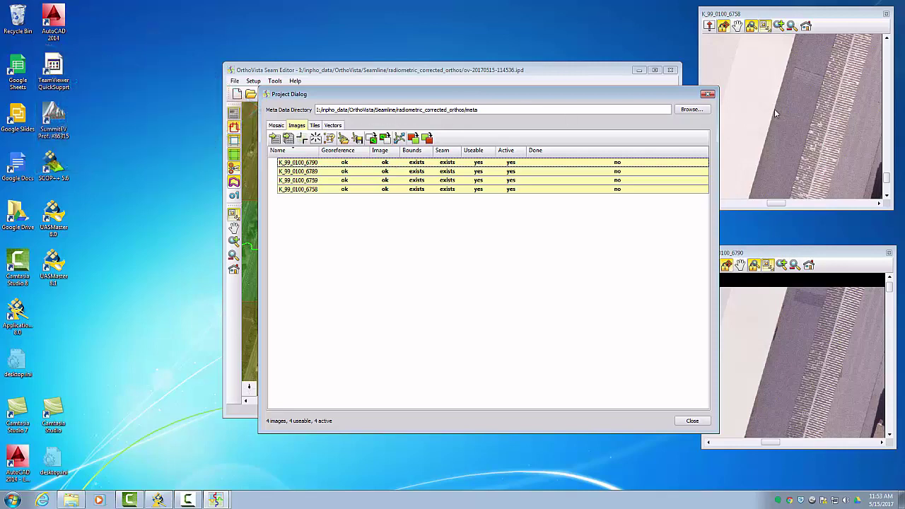
click(708, 94)
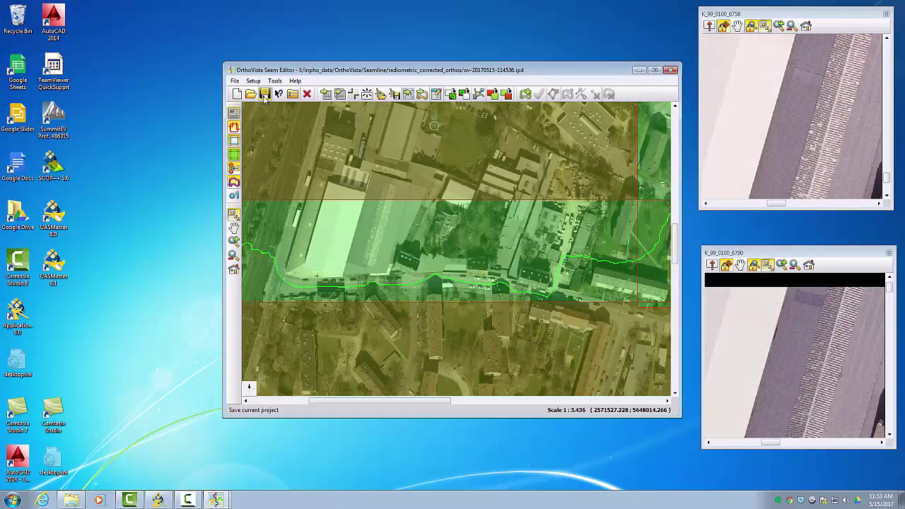
click(234, 80)
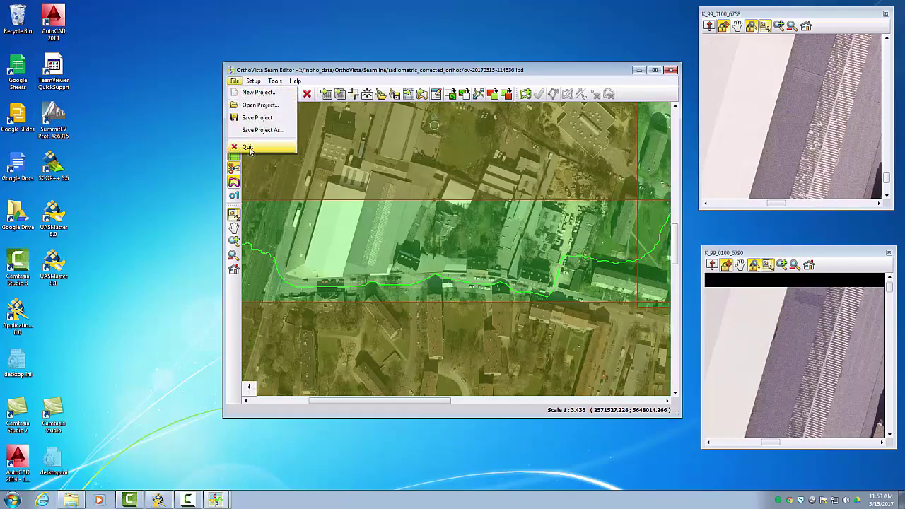
click(248, 147)
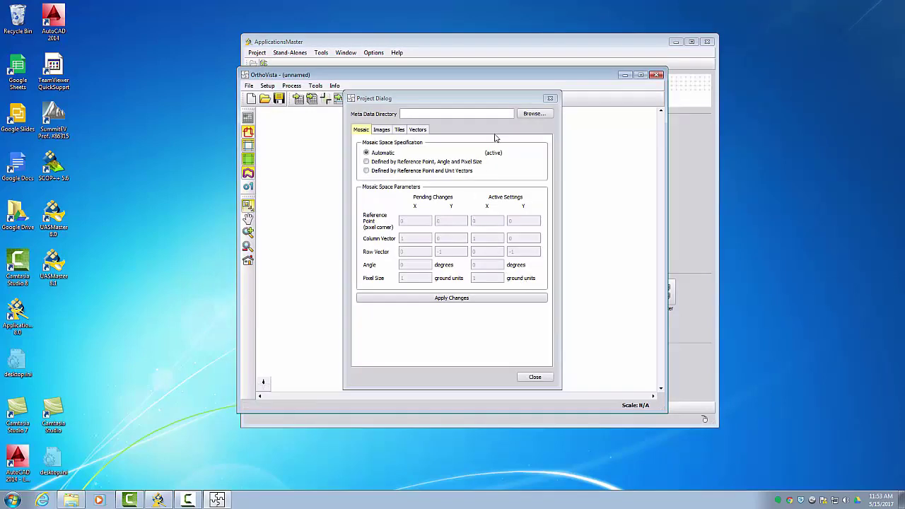
Open the project file ov-20170515-114536.ipd
click(549, 99)
click(249, 86)
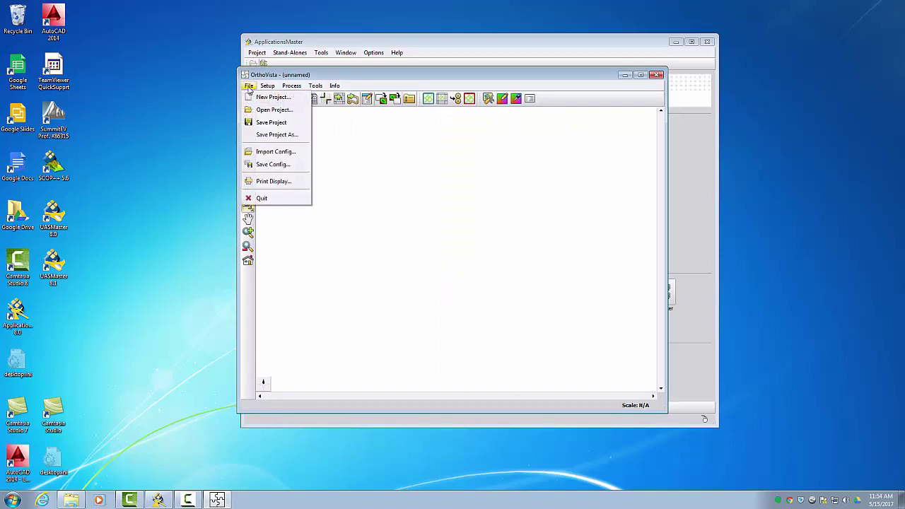
click(260, 111)
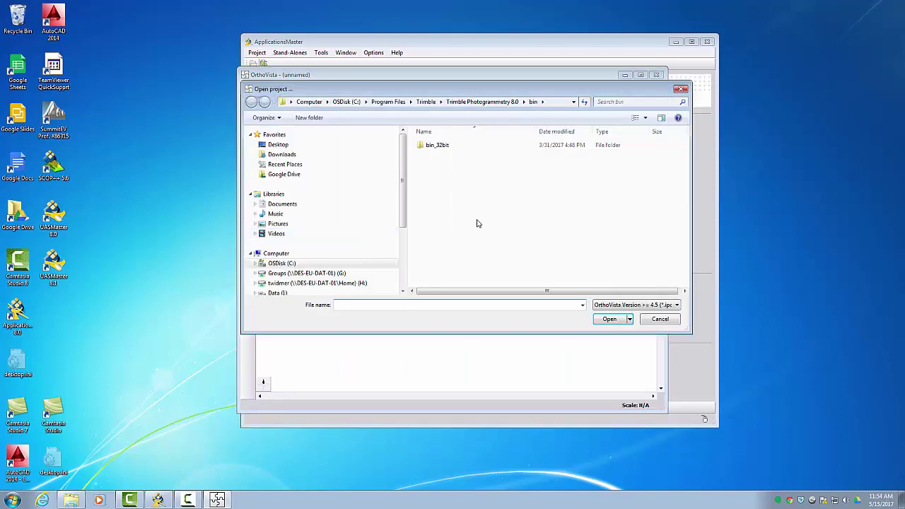
click(460, 157)
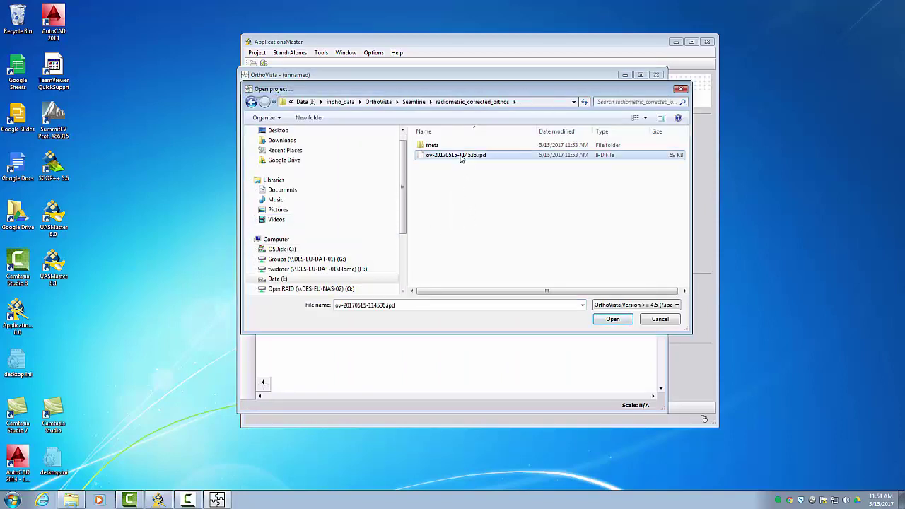
click(600, 320)
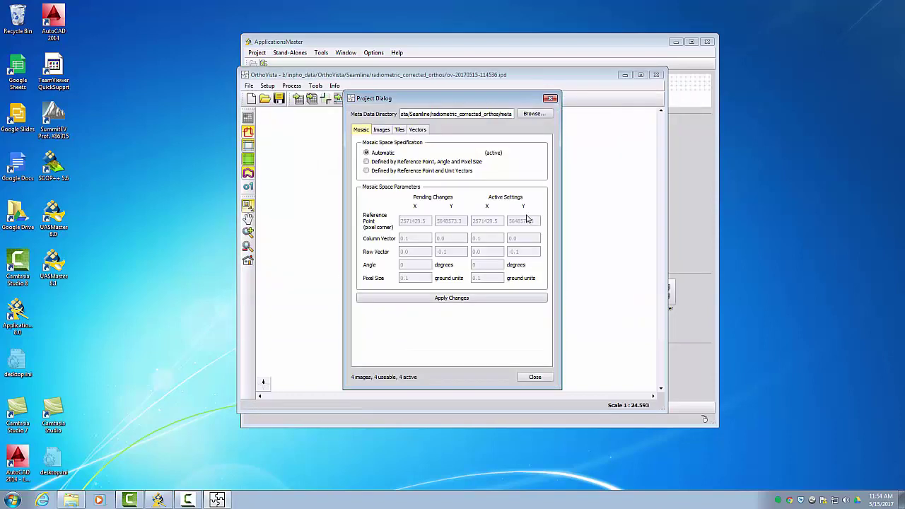
Inspect each image entry in the project's Images list
click(381, 130)
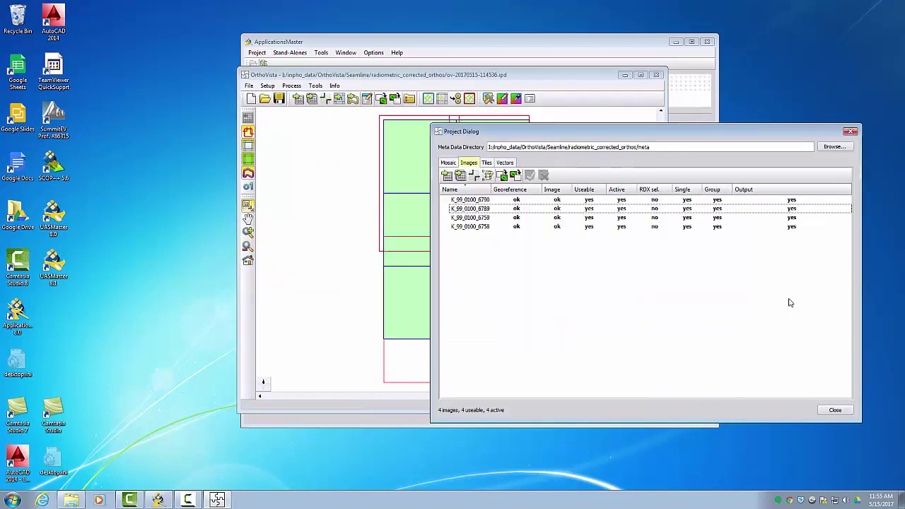
click(452, 200)
click(482, 227)
click(487, 218)
click(484, 200)
click(469, 208)
click(470, 218)
click(472, 226)
click(469, 208)
click(457, 200)
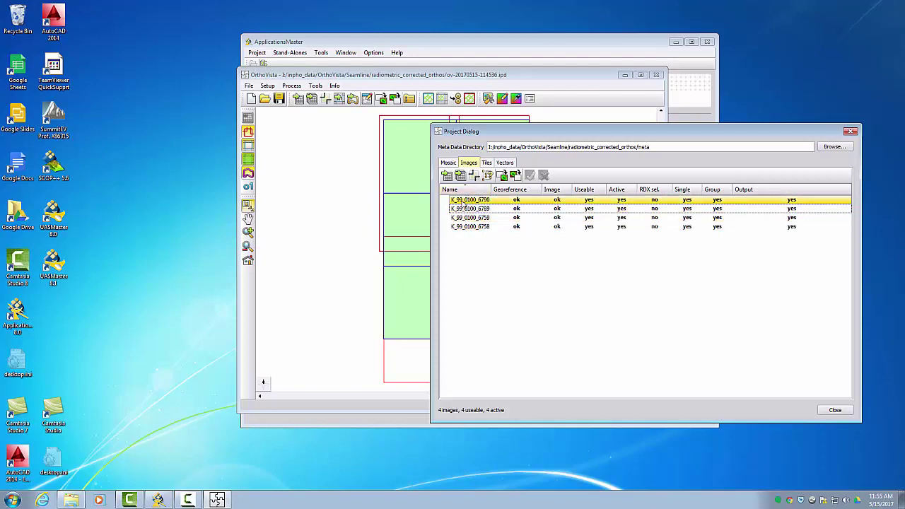
click(458, 208)
click(463, 217)
click(467, 228)
click(479, 238)
click(482, 200)
Confirm in the Tiles list that tile 25714_56481 is marked as edited, then close the dialog
click(481, 209)
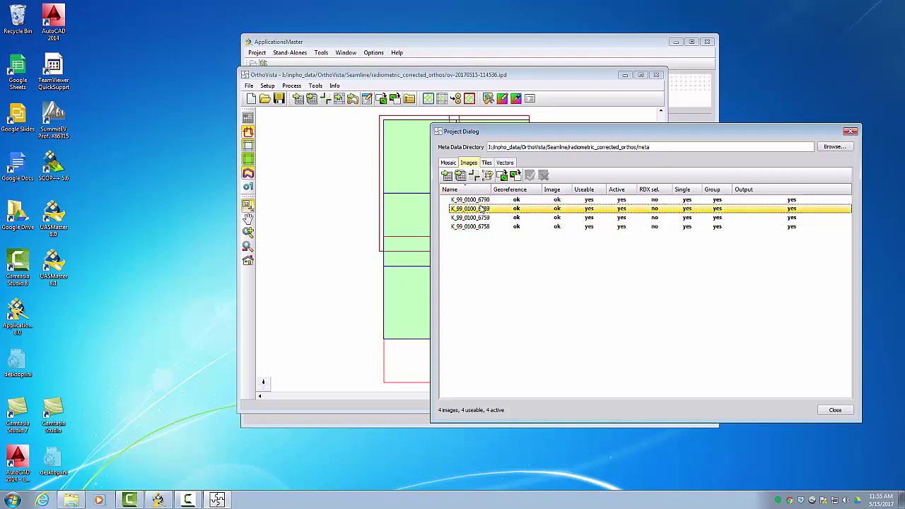
click(486, 162)
drag(470, 190, 571, 190)
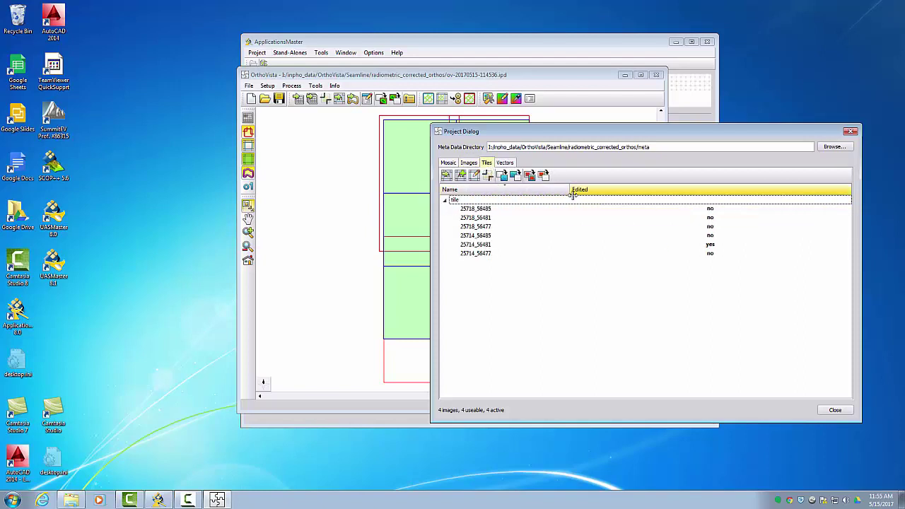
drag(557, 131, 595, 185)
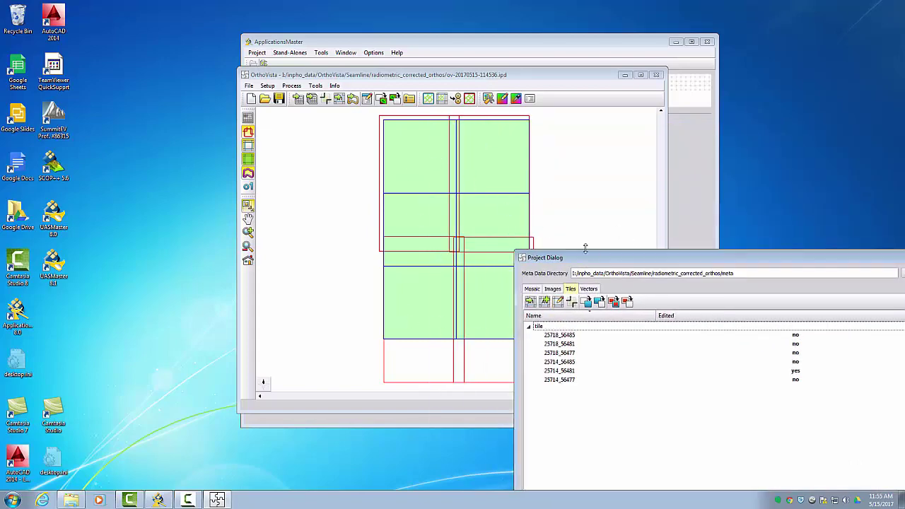
drag(608, 258, 387, 107)
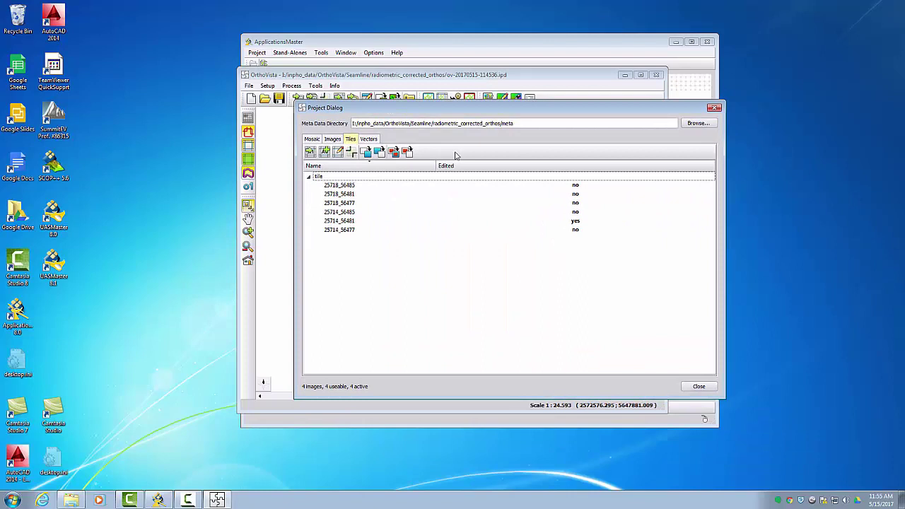
click(698, 386)
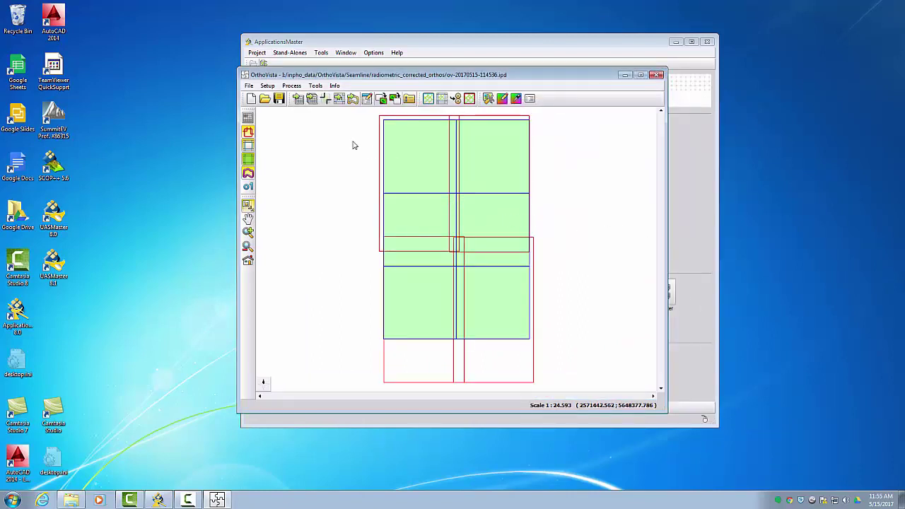
click(291, 86)
Disable adjusted-image saving, save mosaic output, set group adjustment None and mosaic adjustment Seam Applicator
click(311, 97)
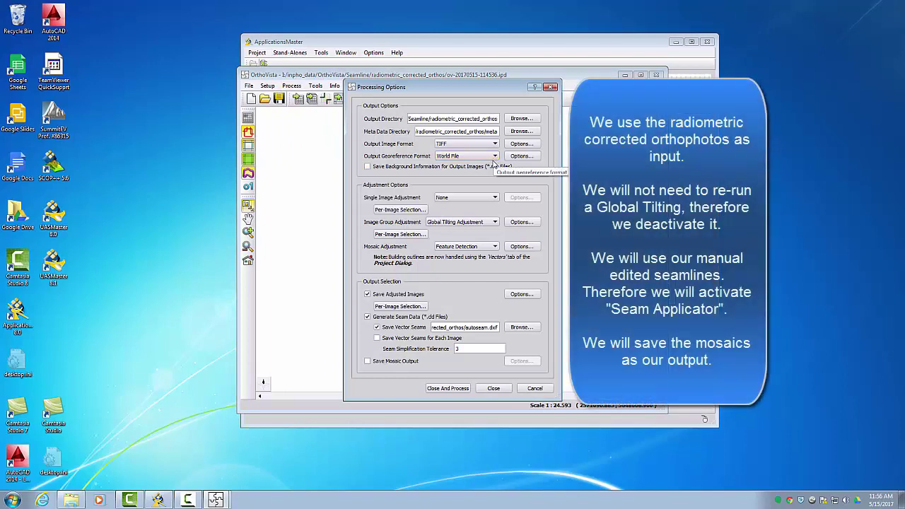
click(418, 296)
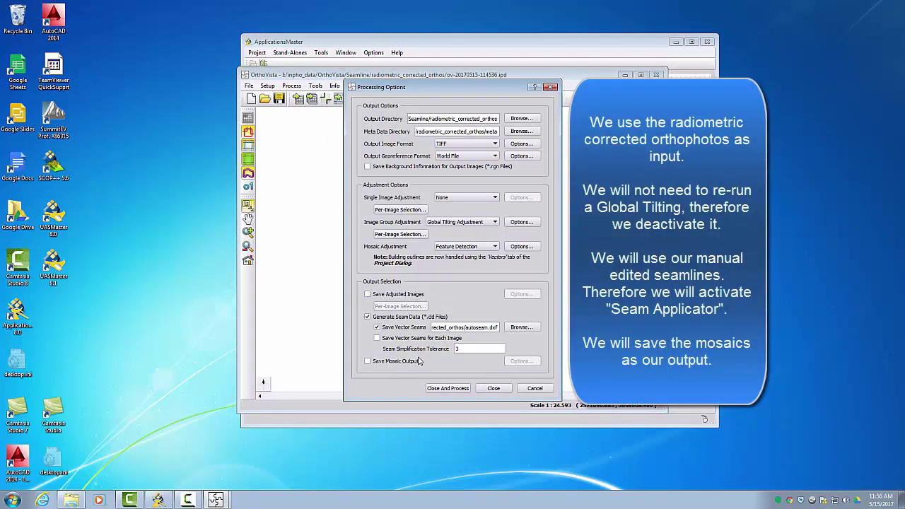
click(400, 362)
click(446, 223)
click(437, 241)
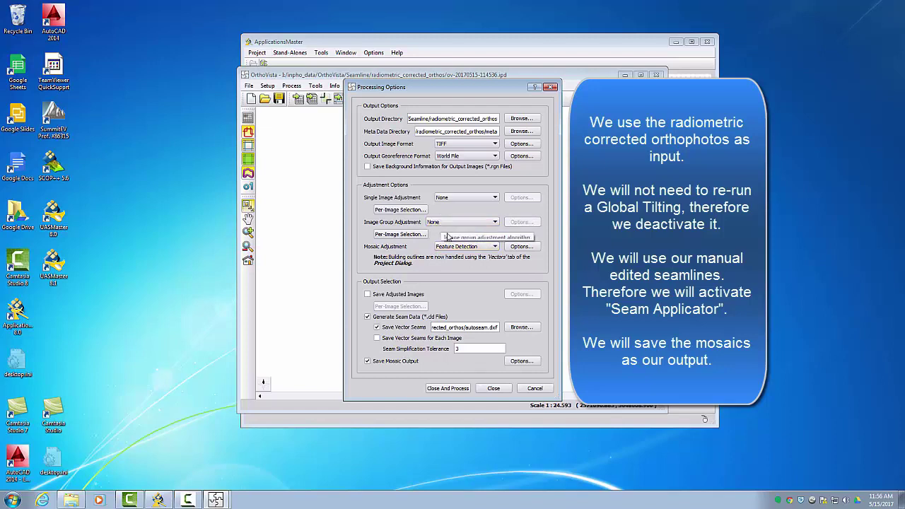
click(454, 249)
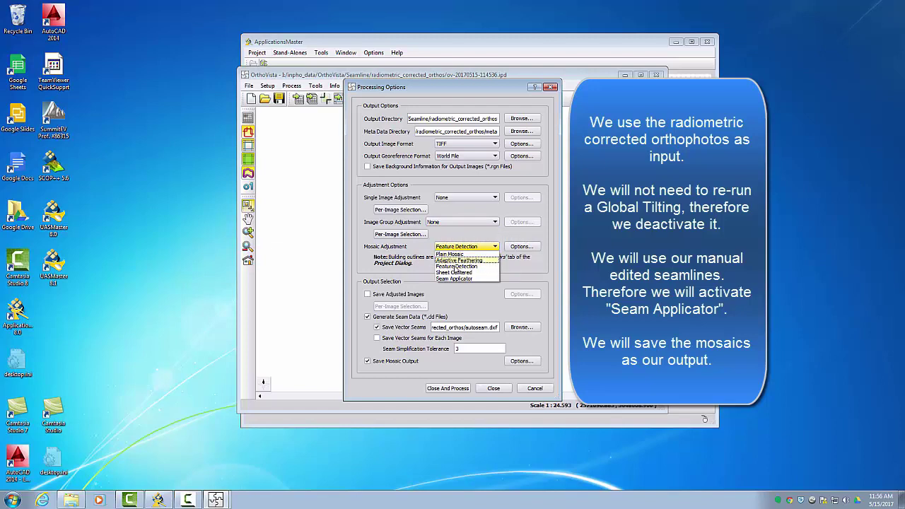
click(456, 278)
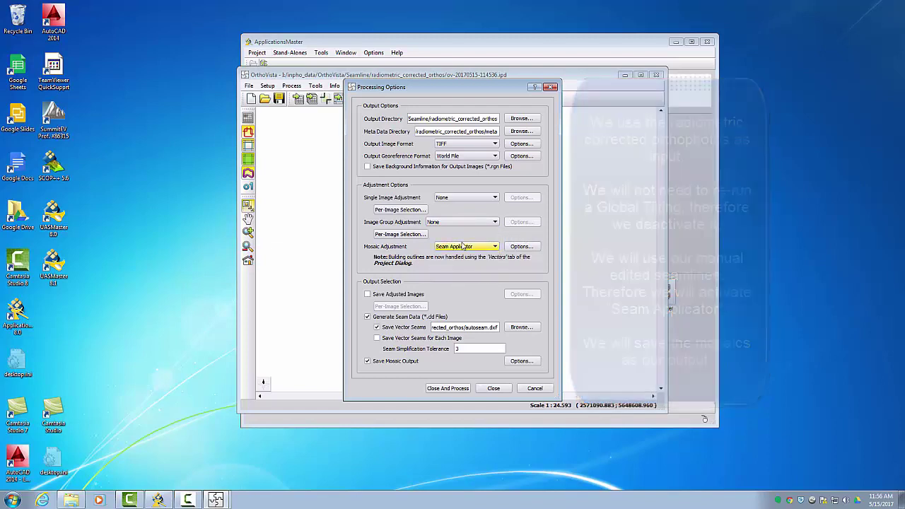
Set the Seam Applicator options to Fixed Width blending with Linear feathering
click(519, 247)
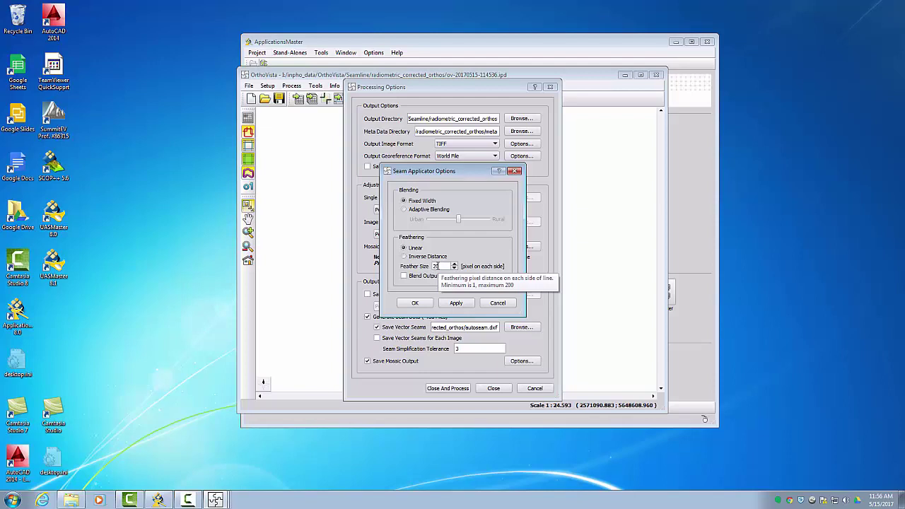
click(428, 303)
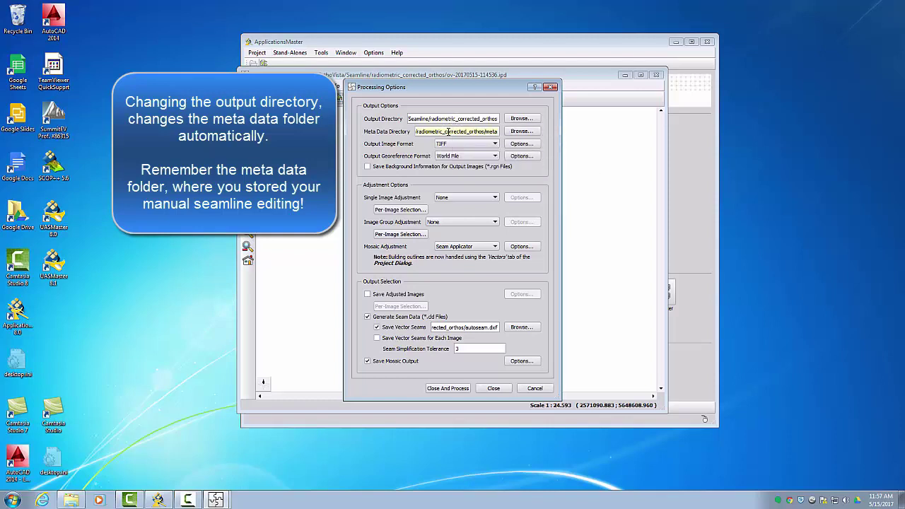
Set the output directory to a new Seamline/mosaic_demo folder, keeping metadata in radiometric_corrected_orthos/meta
right_click(447, 132)
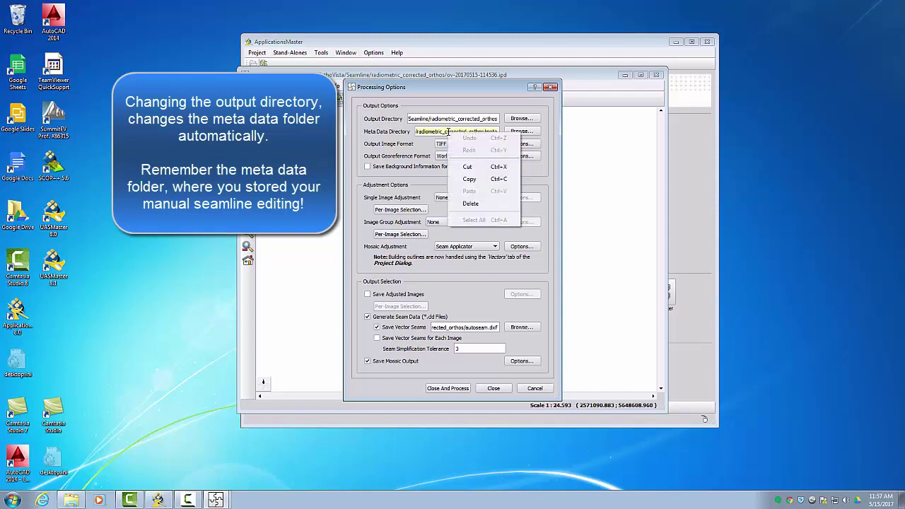
click(464, 182)
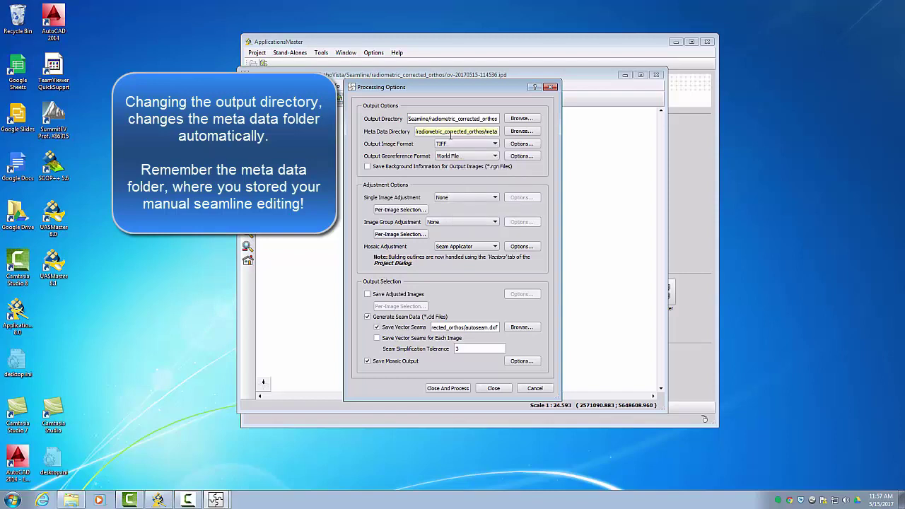
click(521, 118)
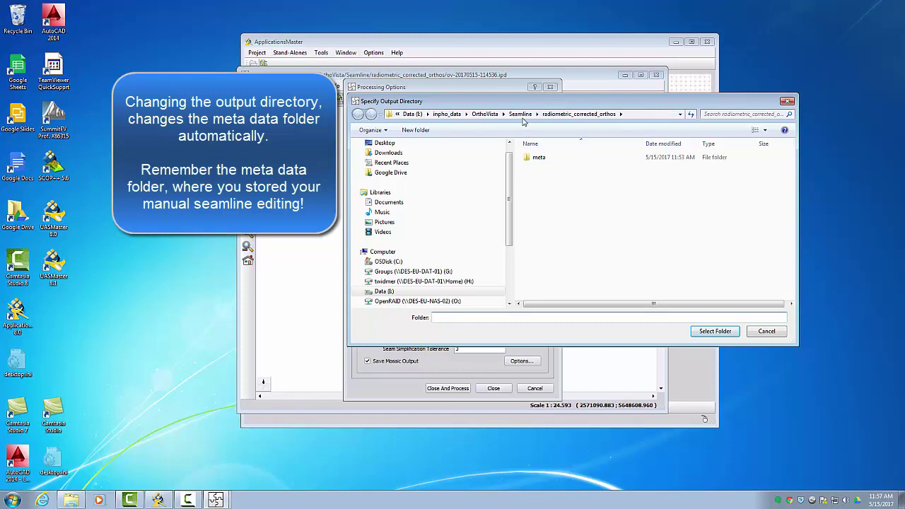
click(520, 114)
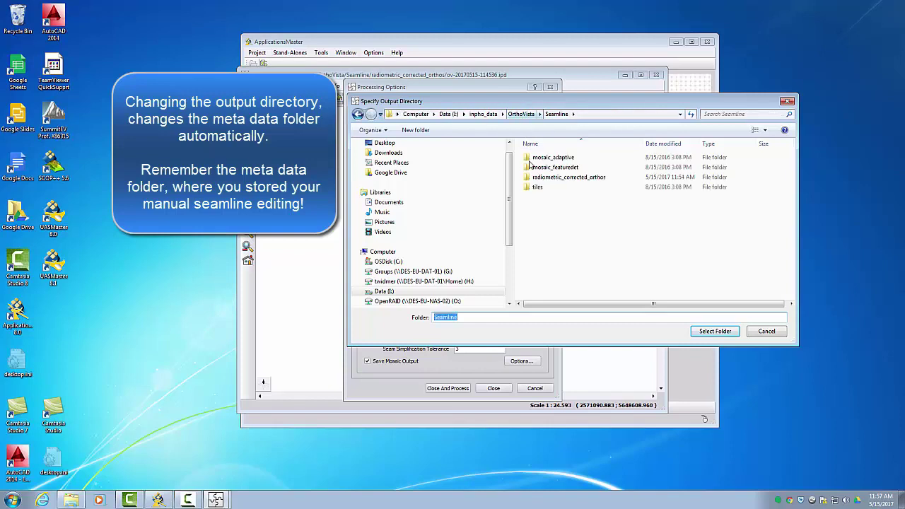
click(416, 130)
text(mos)
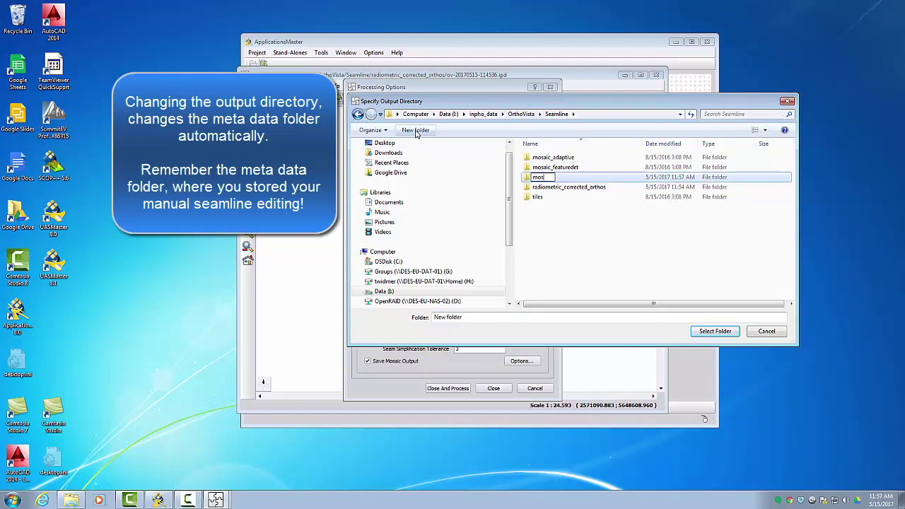
text(aic_demo)
key(Return)
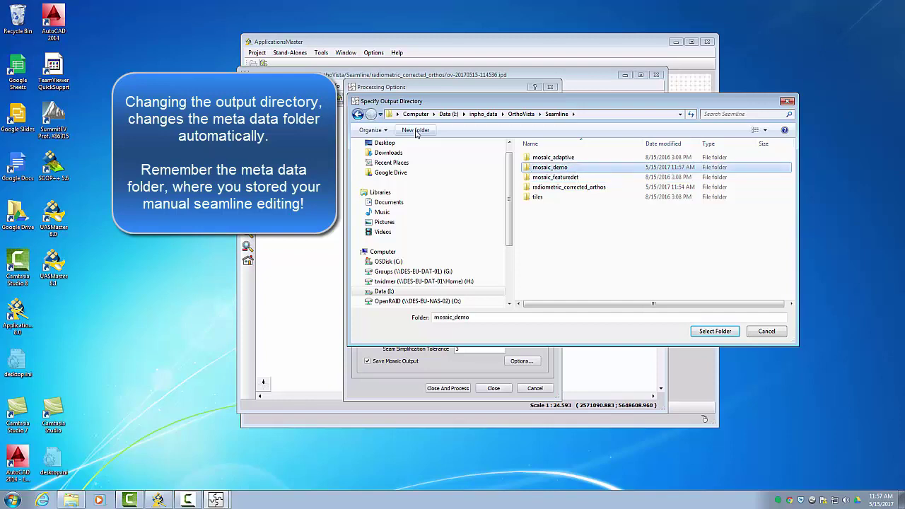
click(714, 335)
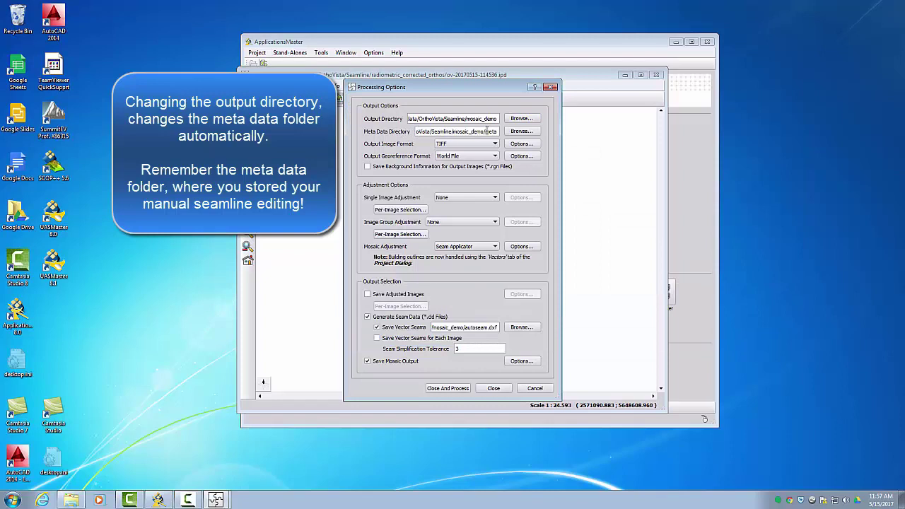
right_click(456, 131)
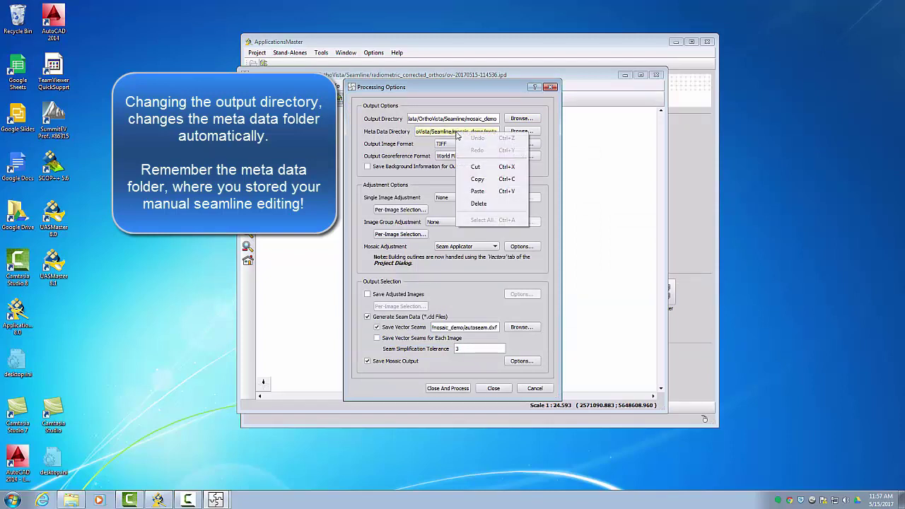
click(475, 187)
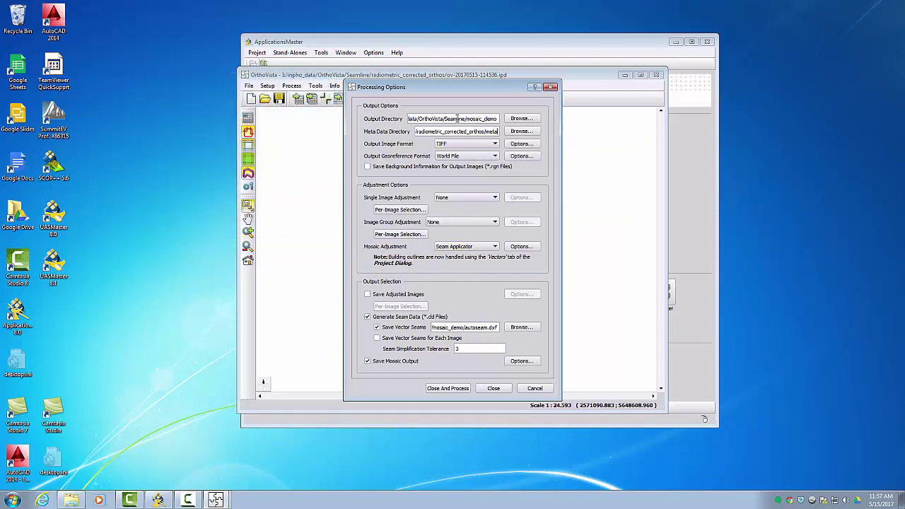
Run the Seam Applicator processing, then close the project discarding its changes
click(460, 390)
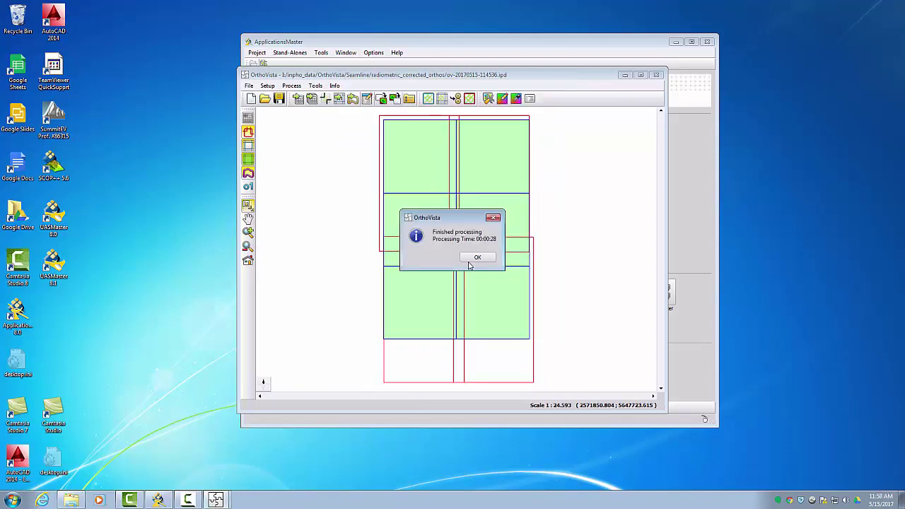
click(470, 259)
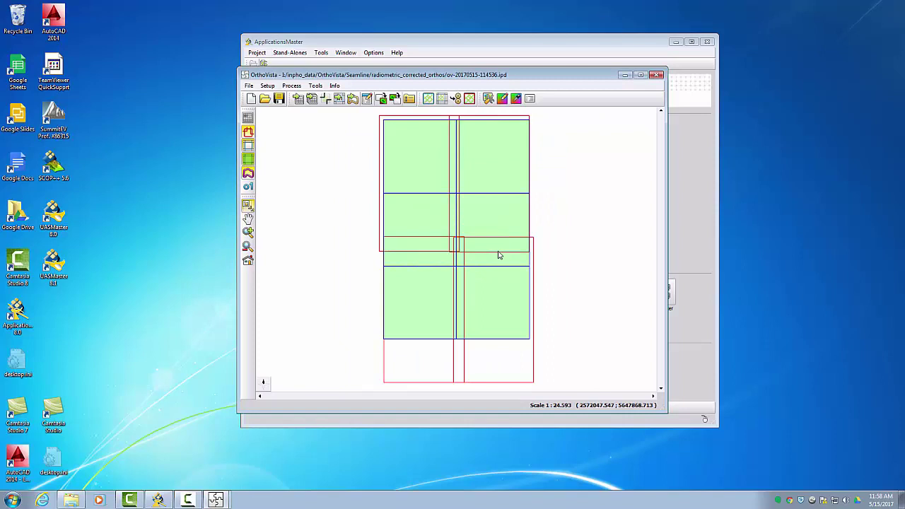
click(656, 74)
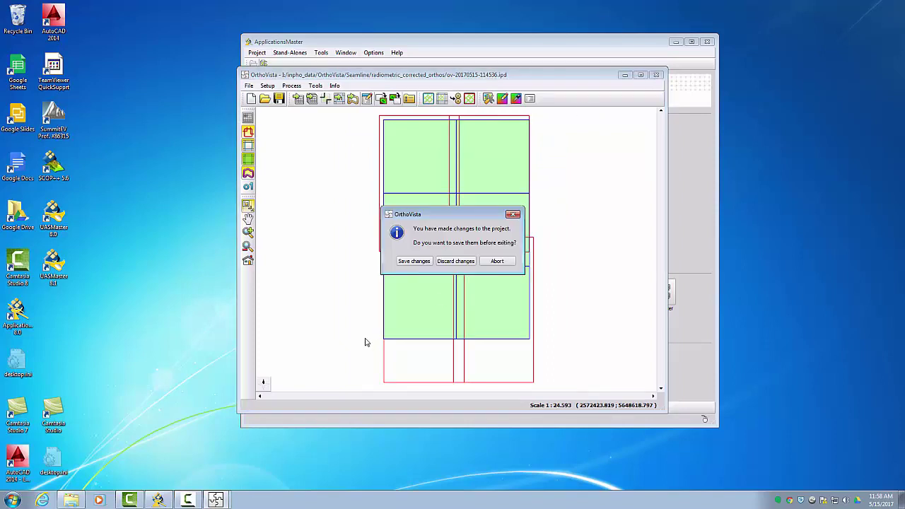
click(440, 263)
click(409, 297)
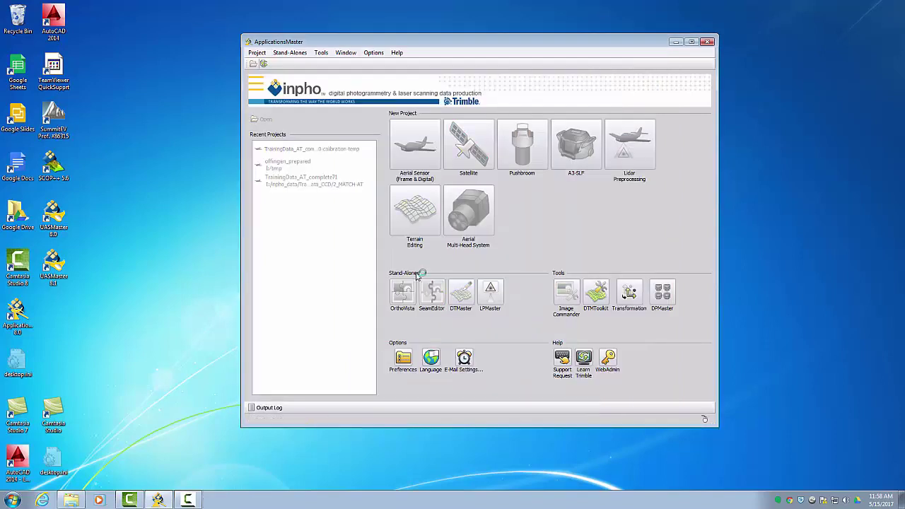
Add the mosaic_demo folder as project images, loading its six processed tiles
click(382, 133)
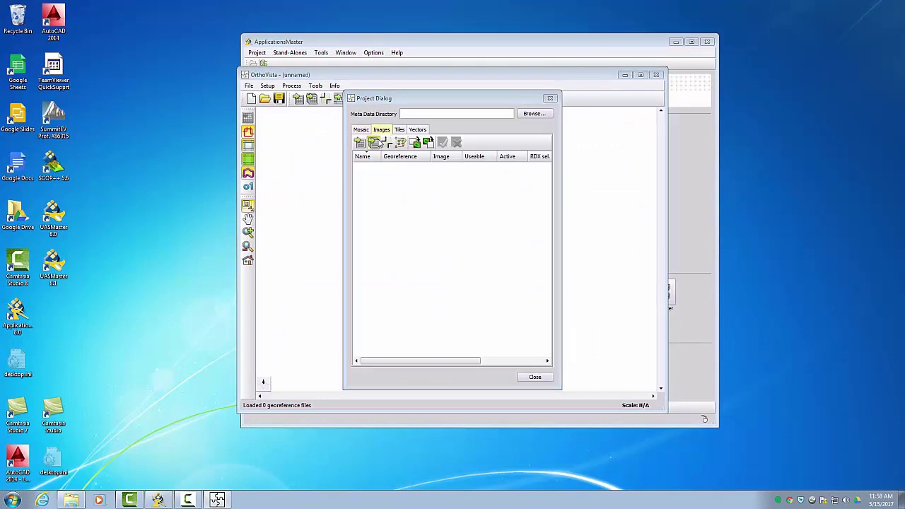
click(373, 142)
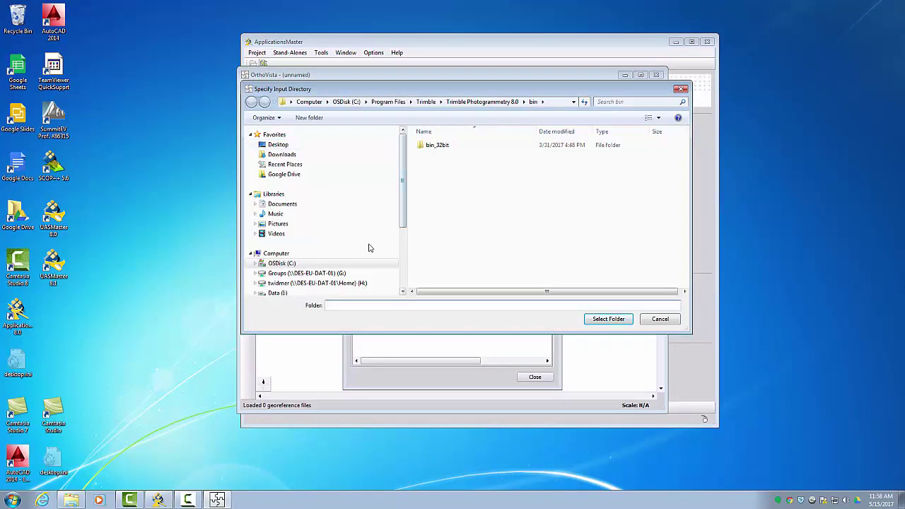
click(462, 155)
double_click(463, 154)
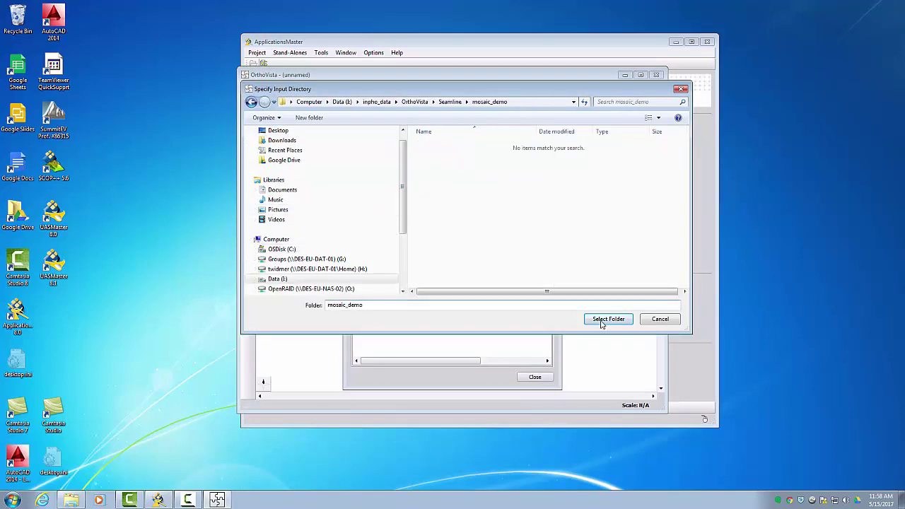
click(604, 319)
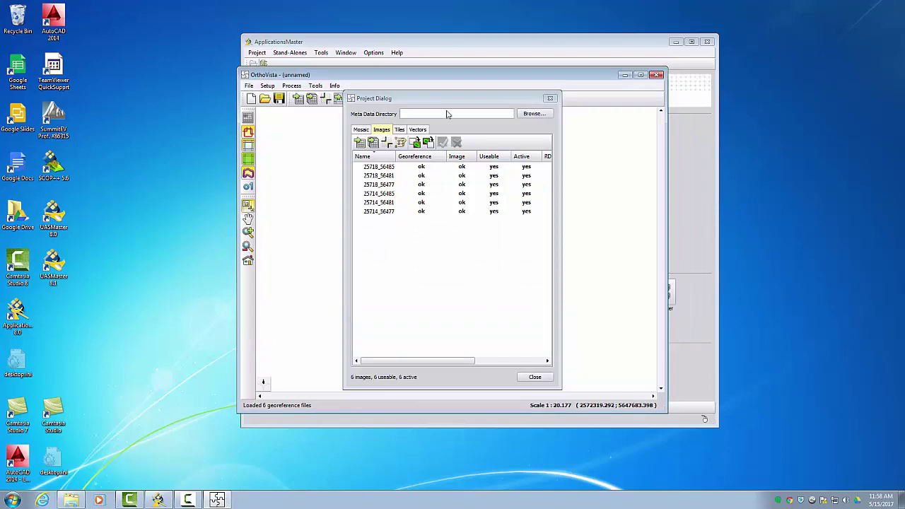
drag(442, 99, 670, 113)
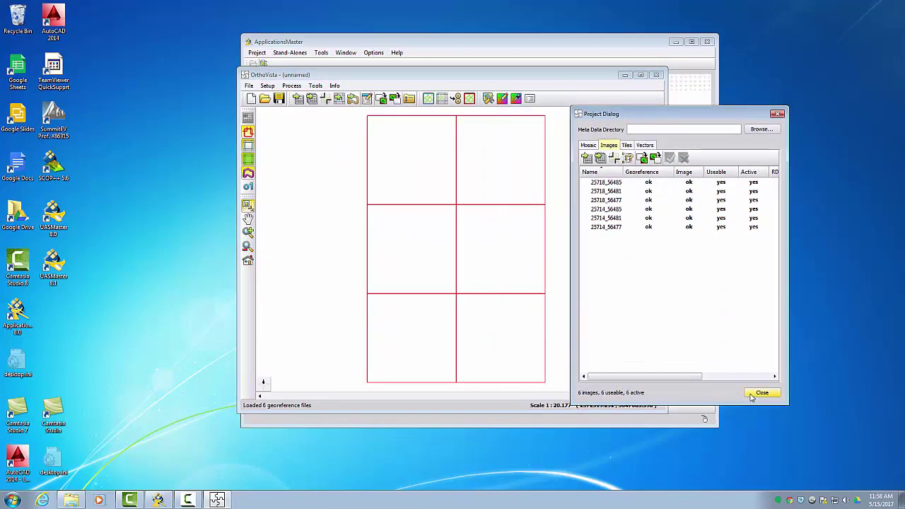
click(761, 393)
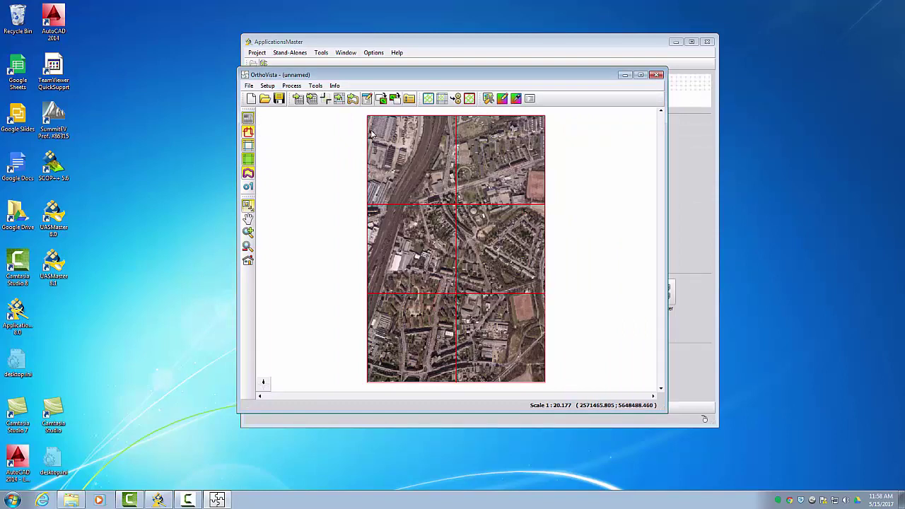
Load autoseam.dxf as seam vectors and zoom into the seamline on the mosaic's middle-left
click(267, 86)
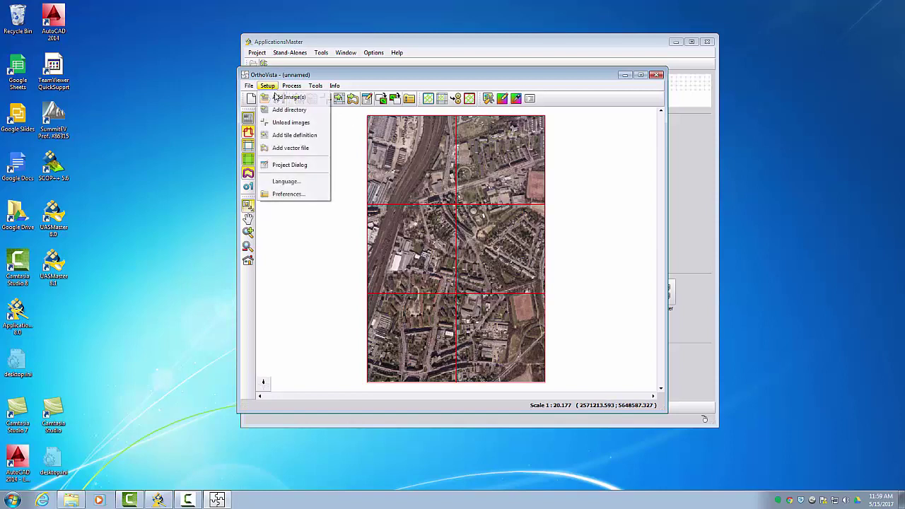
click(286, 167)
click(654, 145)
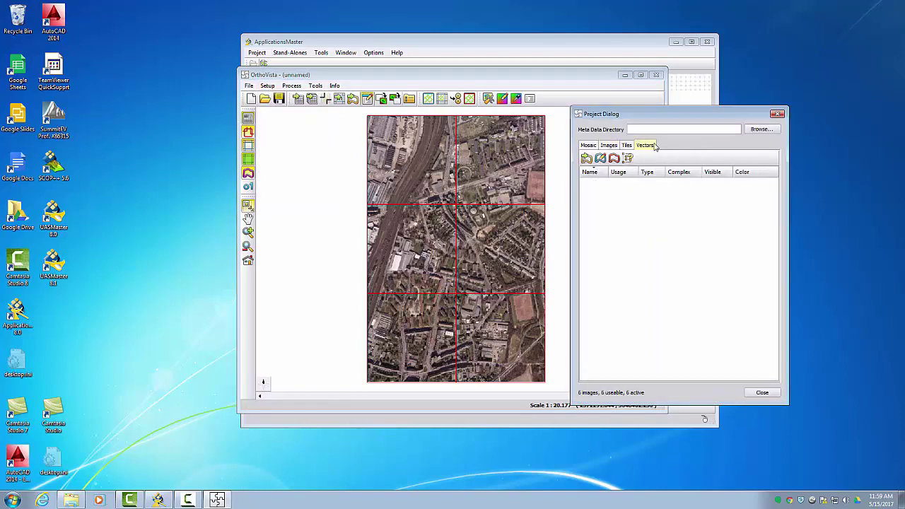
click(587, 159)
double_click(442, 145)
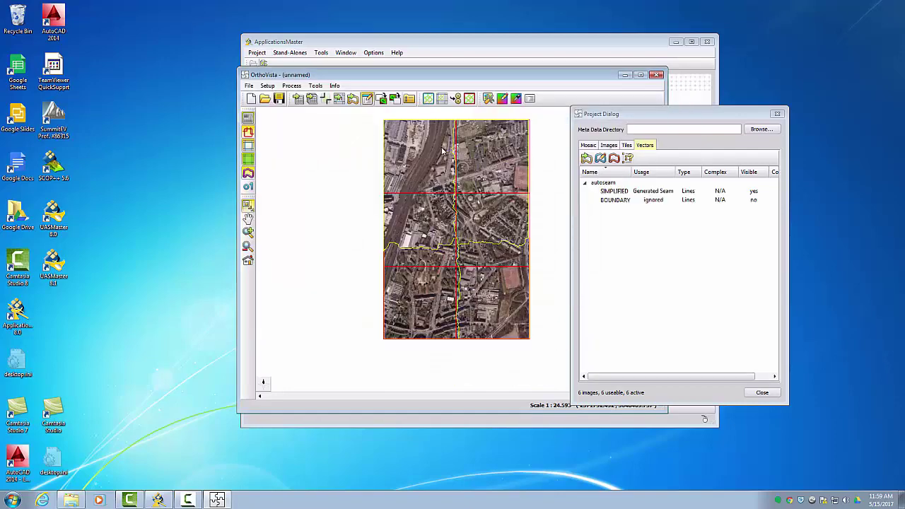
drag(378, 231, 453, 263)
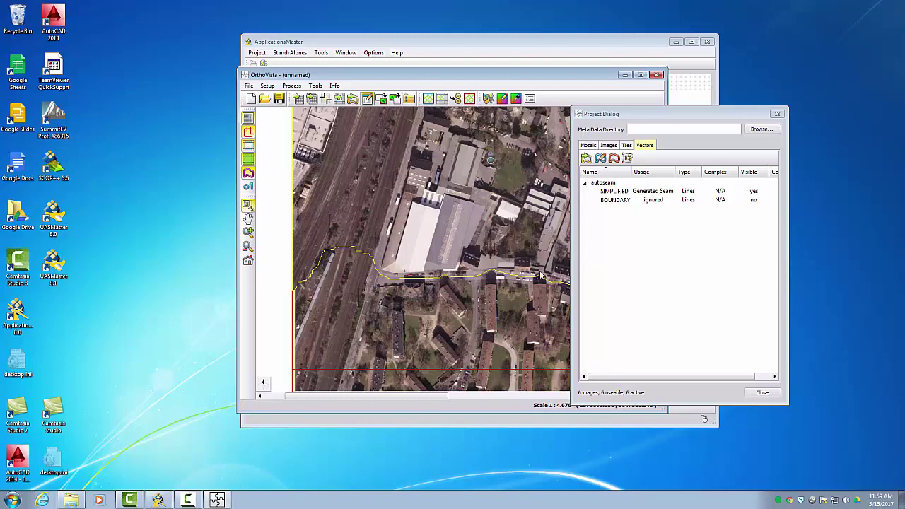
drag(686, 115, 781, 92)
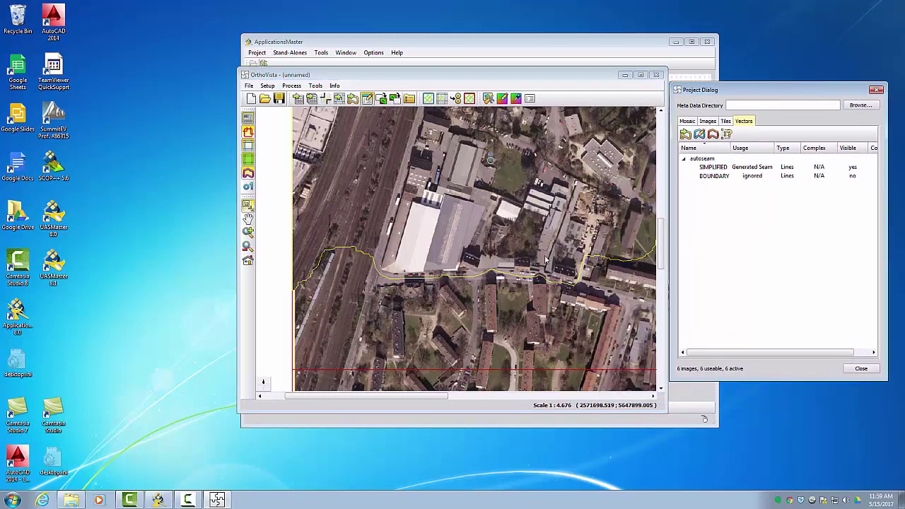